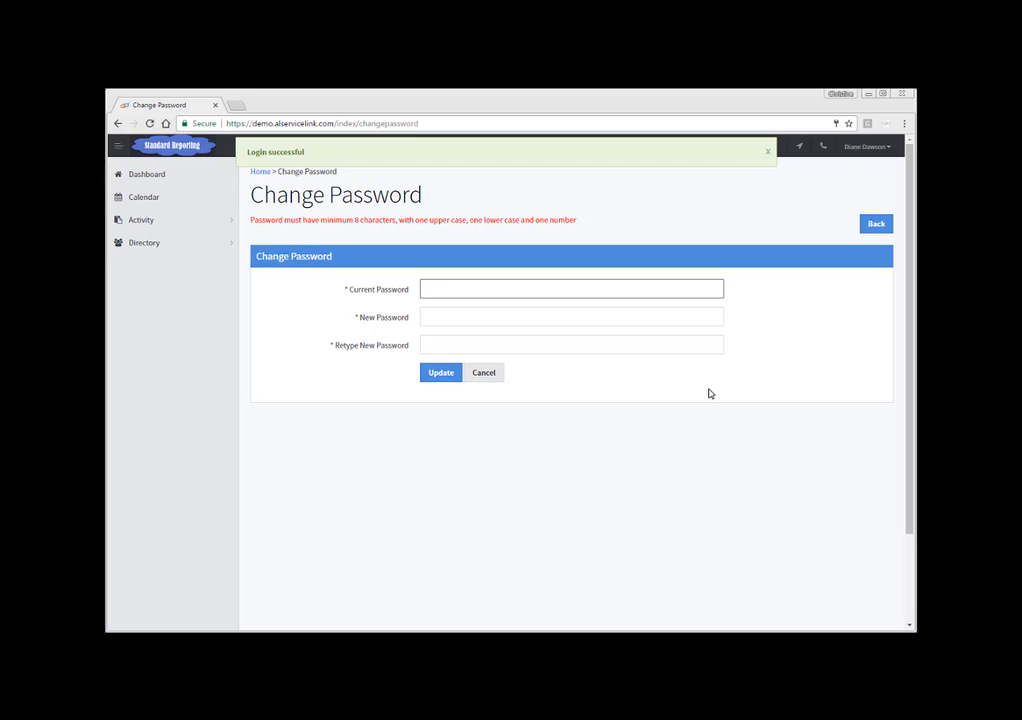
Step: Change the account password by entering the current password and the new password twice, then submit
type("•••••••")
key("Tab")
type("••••••••")
key("Tab")
type("••••••••••")
key("Return")
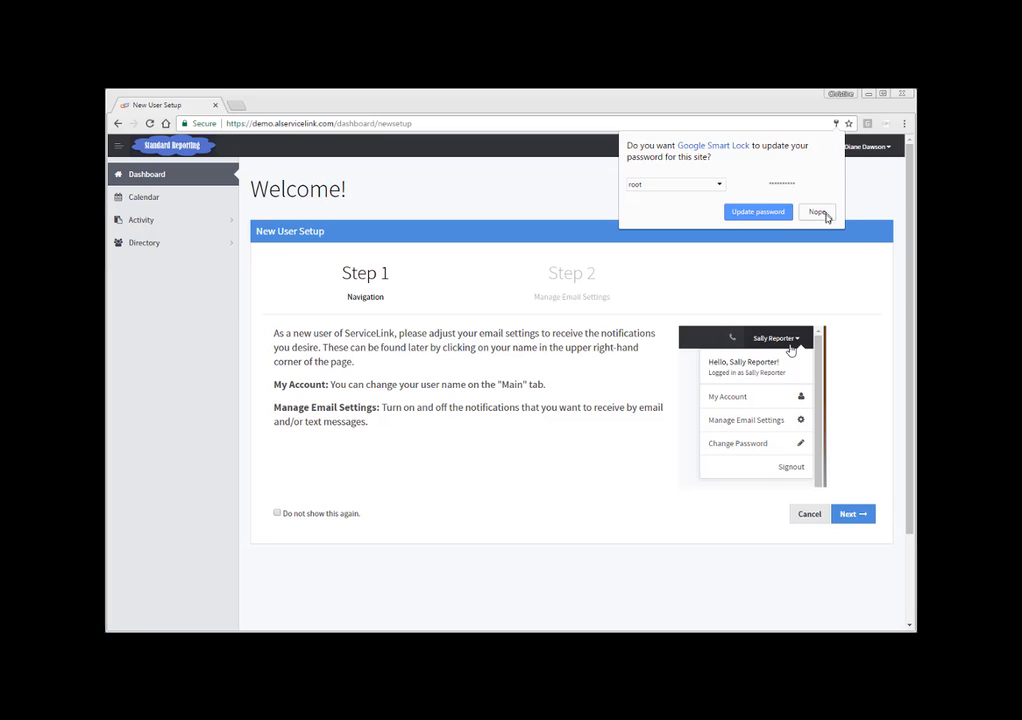
Step: Decline the browser's offer to save the password and finish the two-step new user setup with the default notification settings
left_click(817, 212)
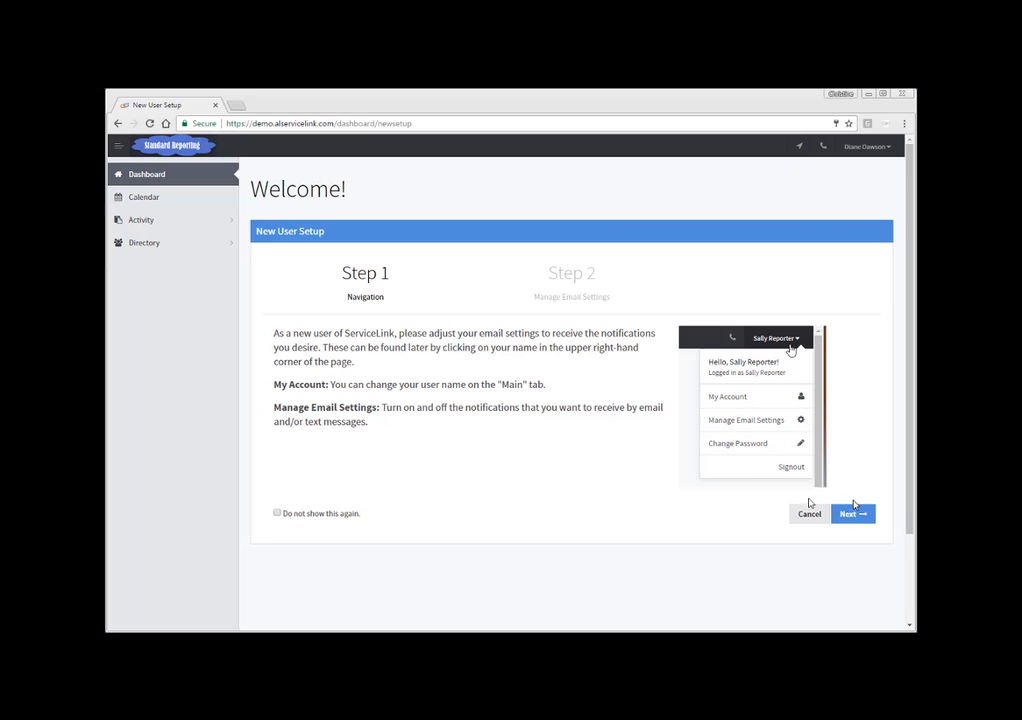
left_click(845, 516)
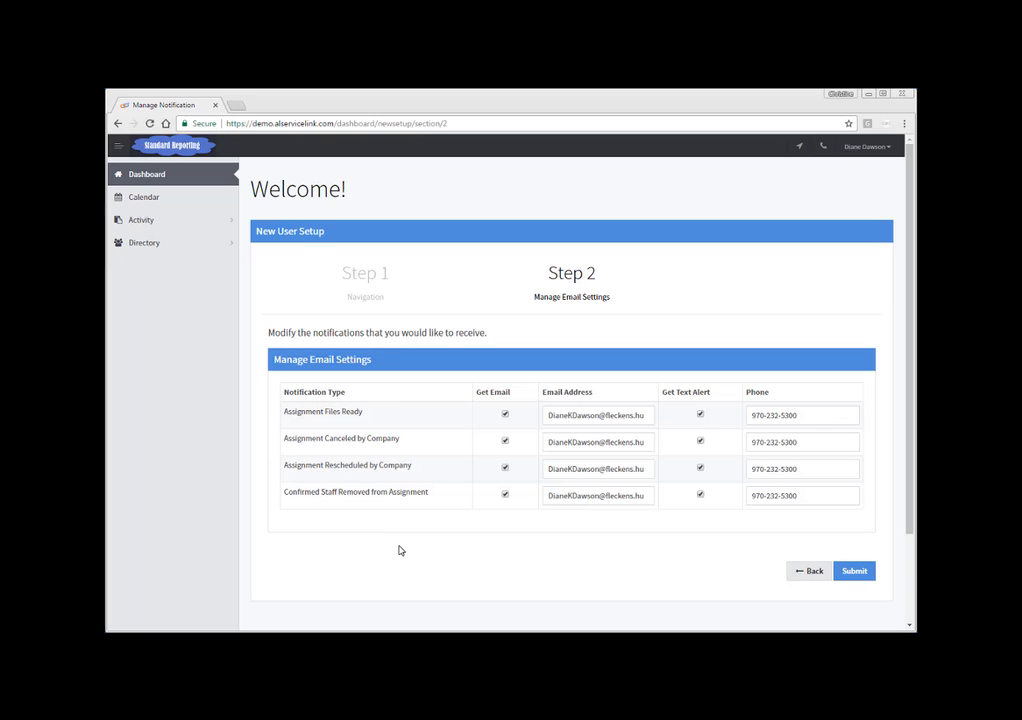
left_click(851, 577)
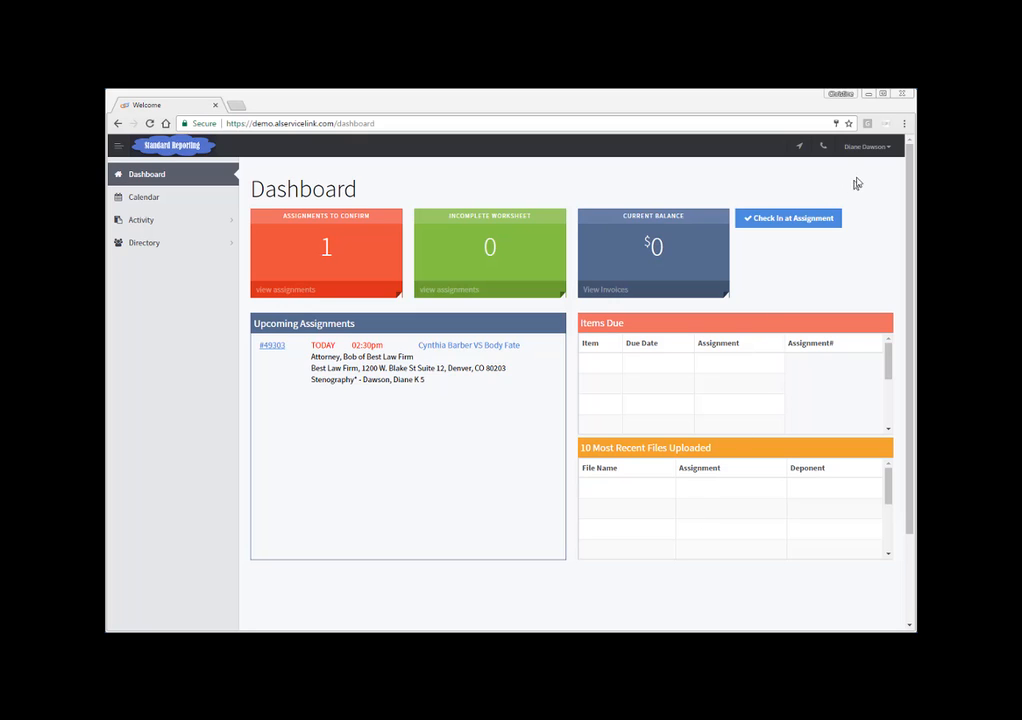
Step: Open My Account from the user menu to review the profile details, then cancel out of it
left_click(867, 150)
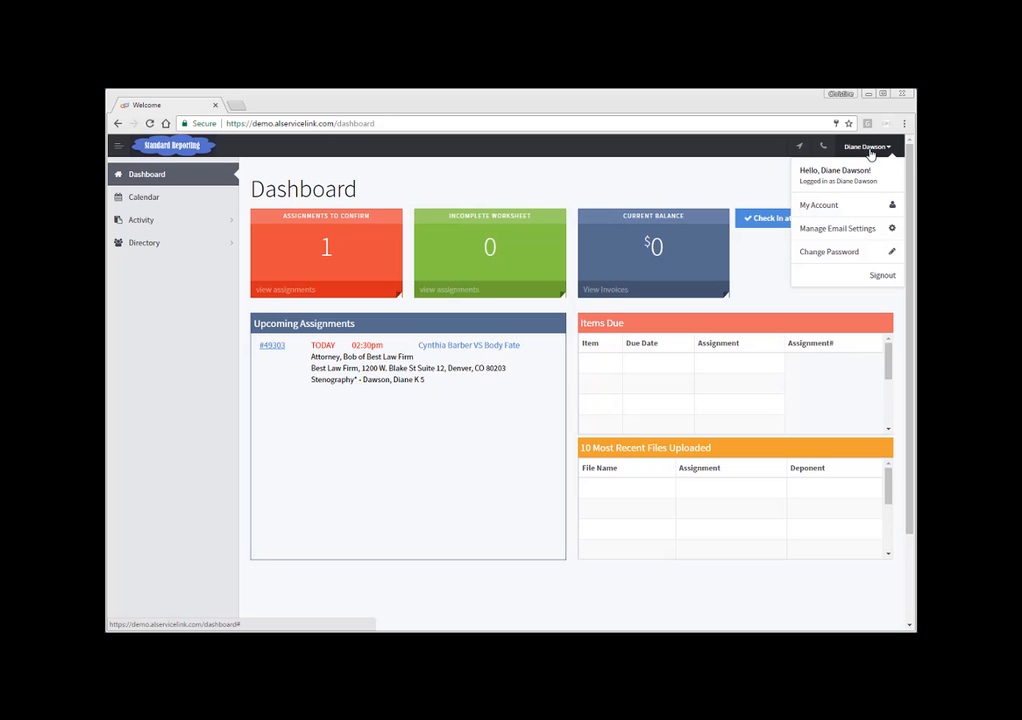
left_click(816, 206)
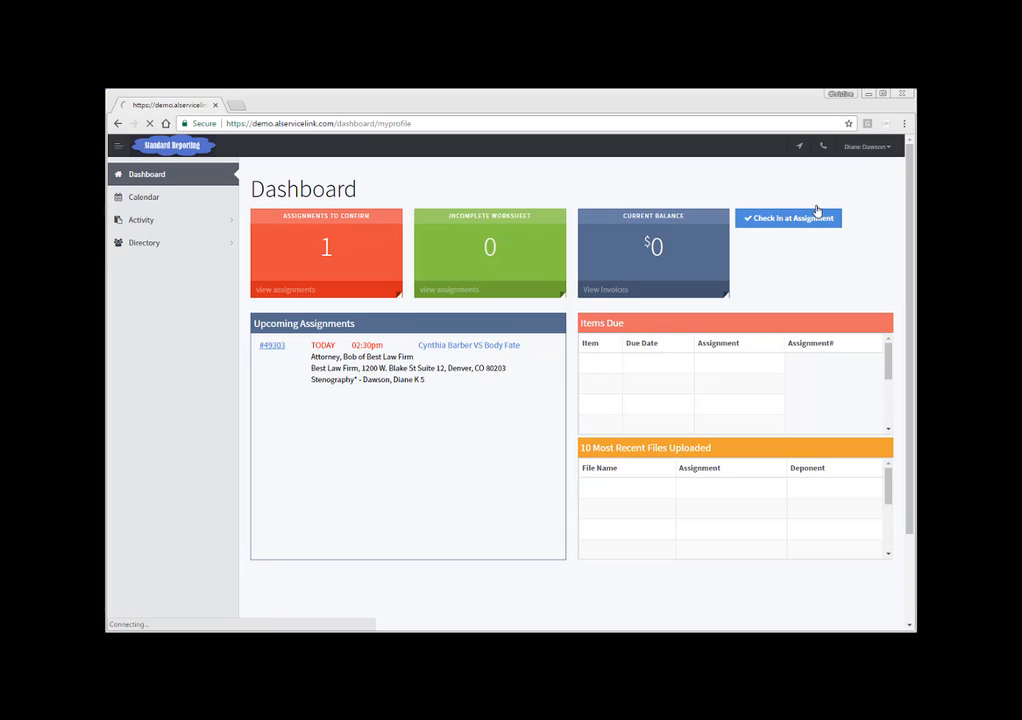
scroll(571, 440, "down", 2)
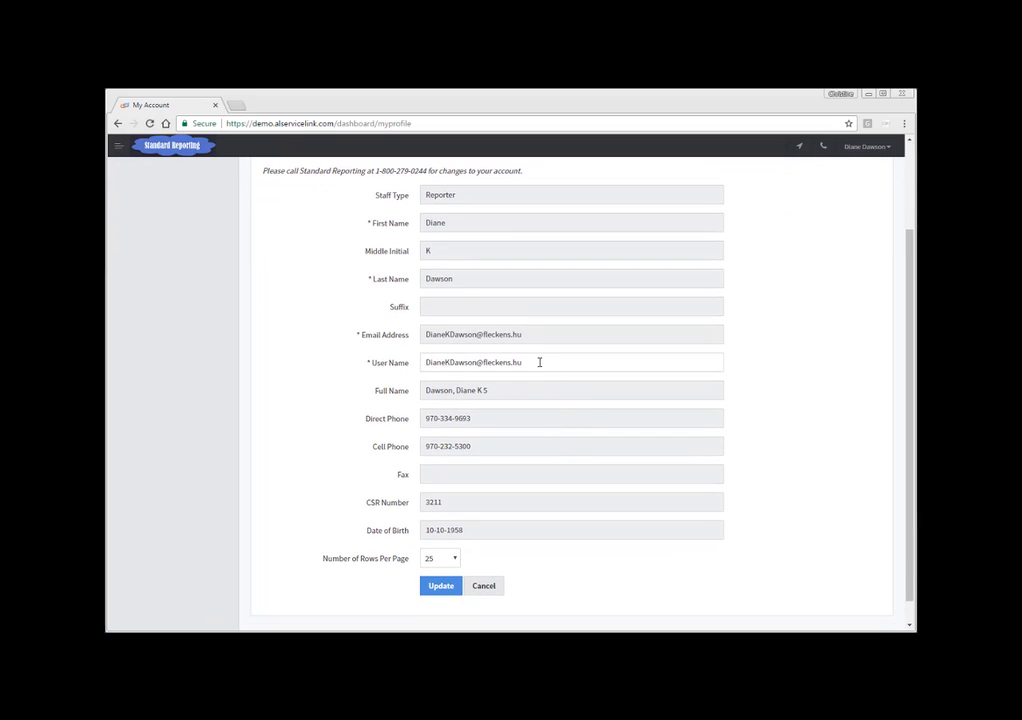
left_click(482, 587)
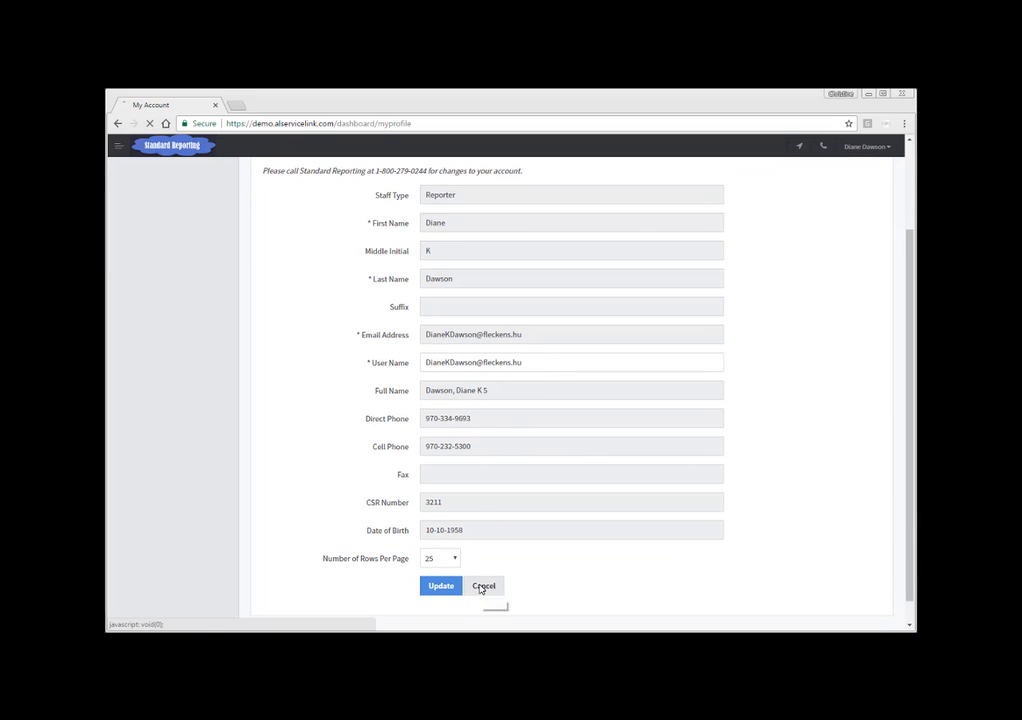
Step: Review the Manage Email Settings page, then return to the dashboard and look over the upcoming assignment
left_click(868, 150)
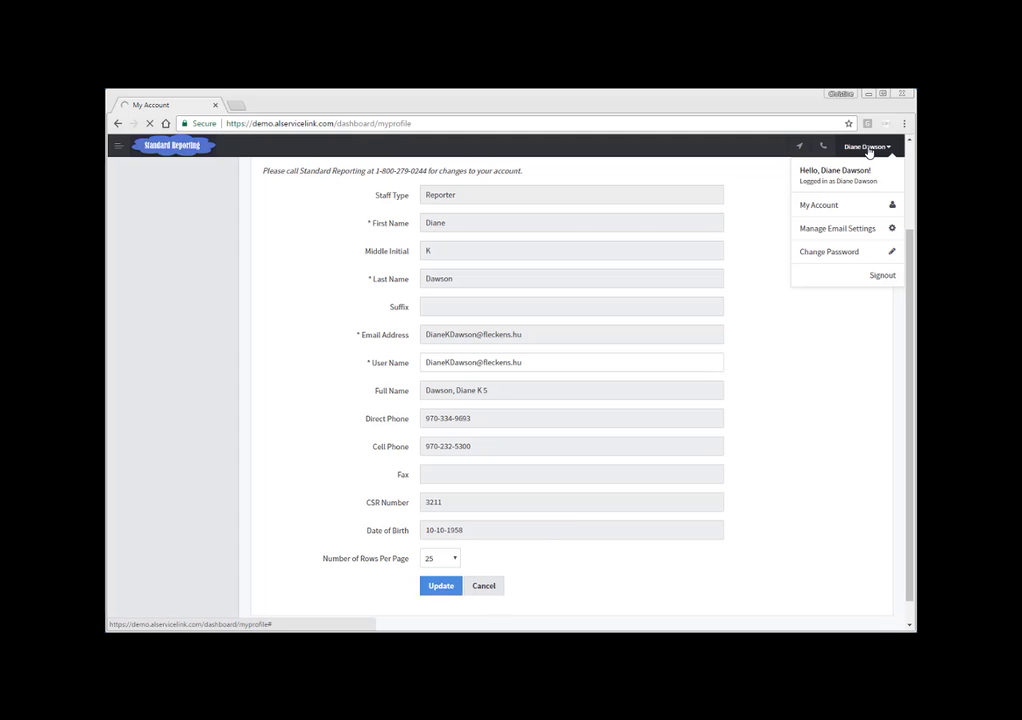
left_click(831, 229)
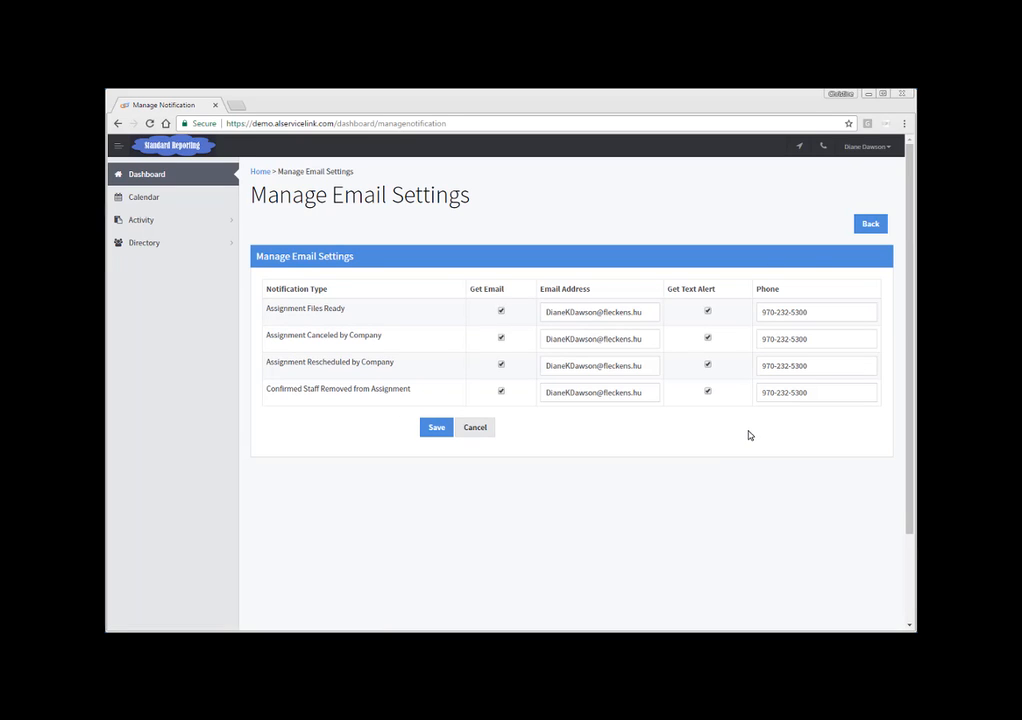
left_click(161, 176)
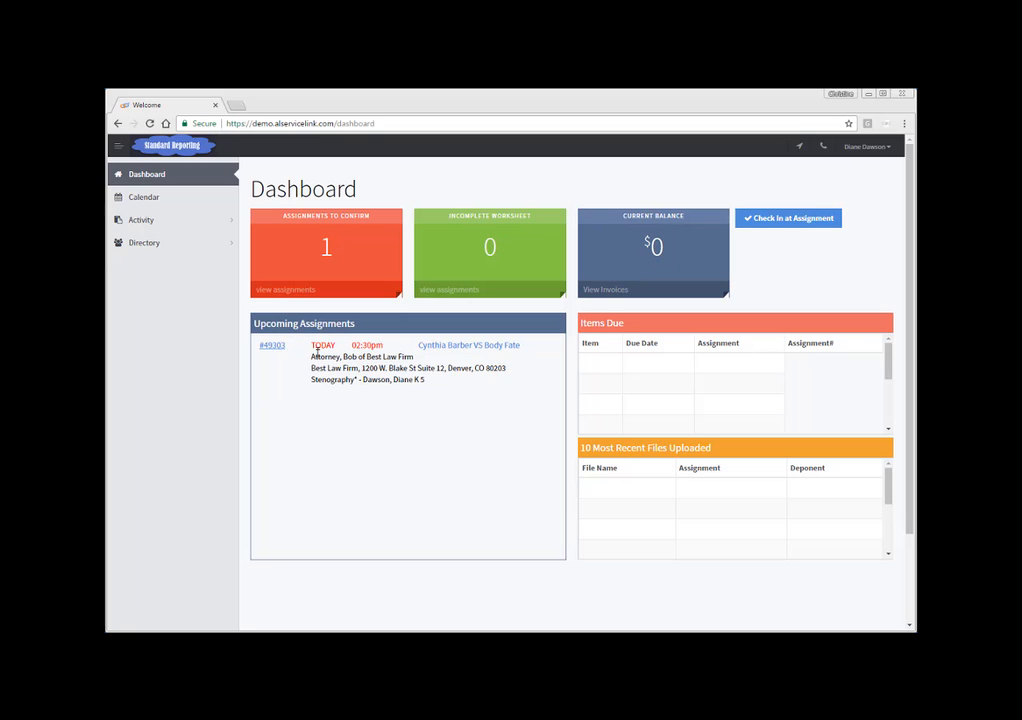
left_click_drag(311, 345, 411, 343)
left_click(390, 417)
Step: Add an all-day time-off entry described as Vacation from 03/20/2017 to 03/20/2017 on the calendar
left_click(144, 200)
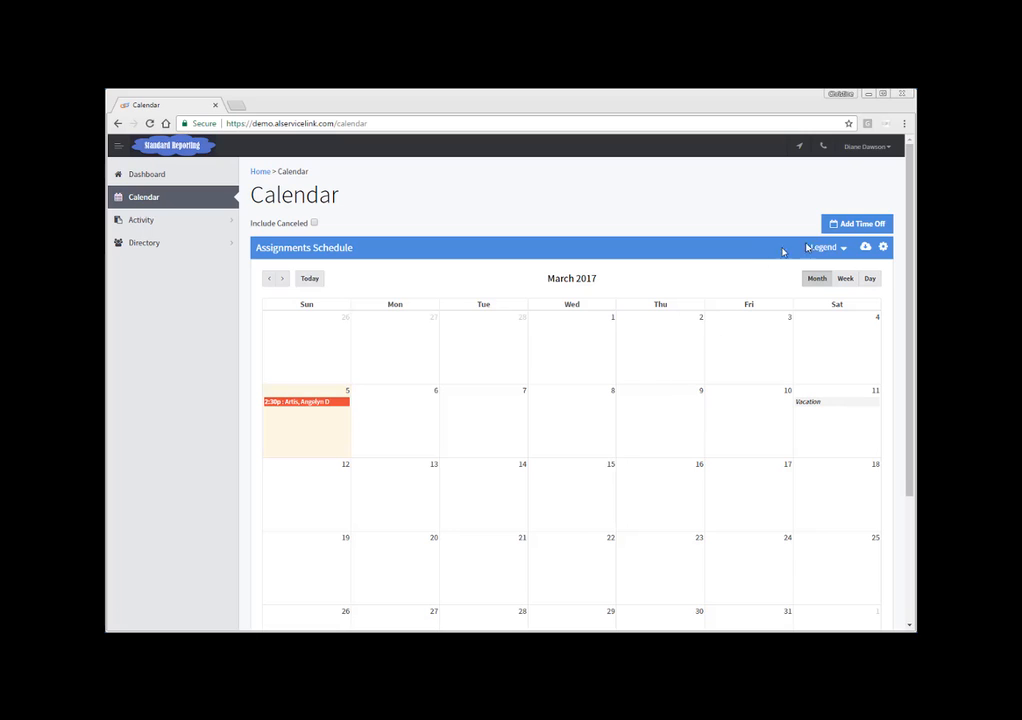
left_click(850, 225)
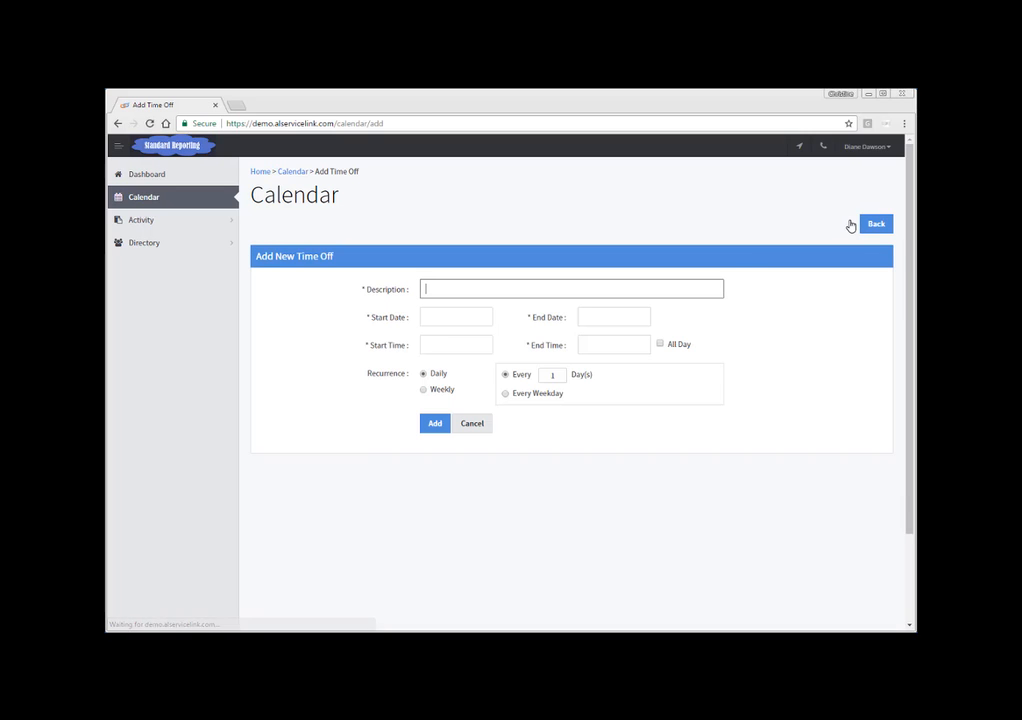
type("Vacation")
key("Tab")
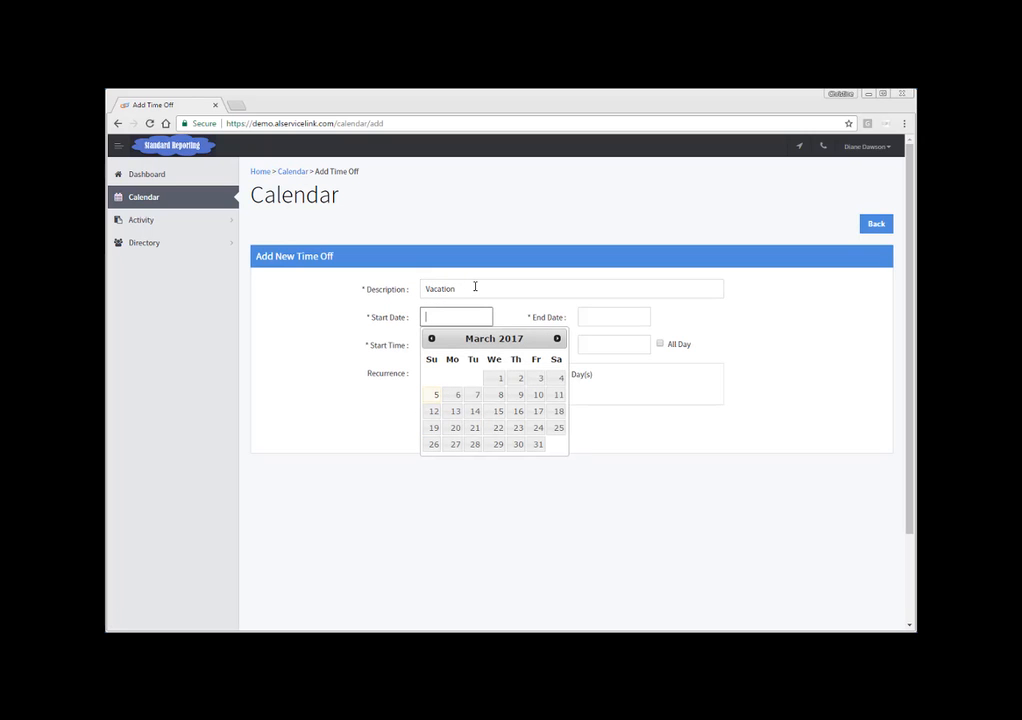
left_click(456, 428)
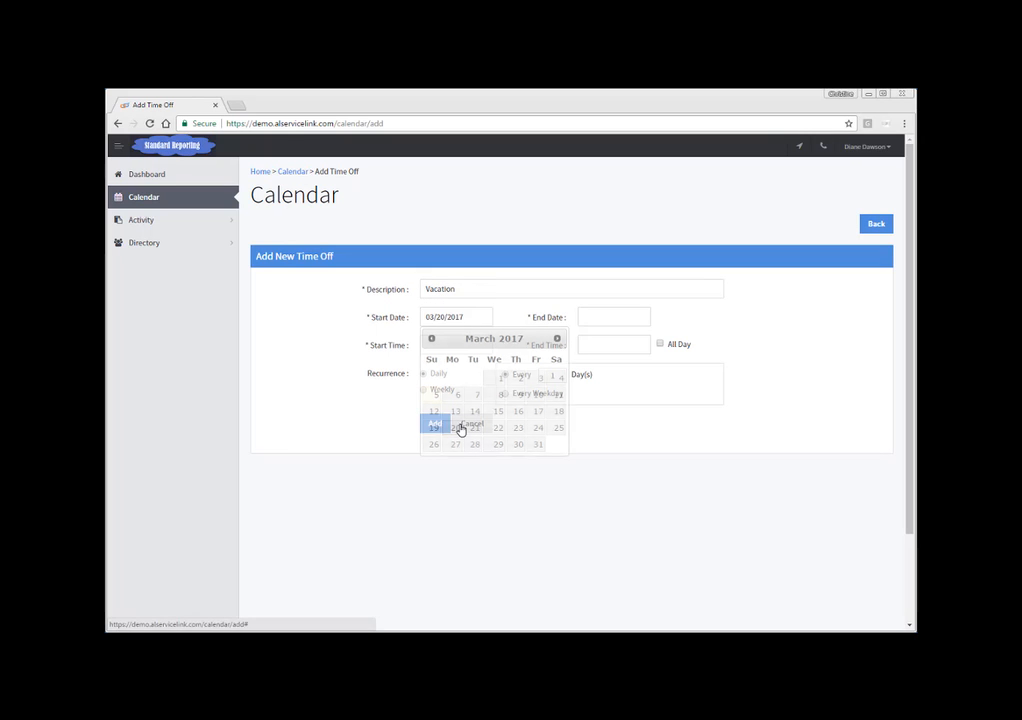
left_click(588, 318)
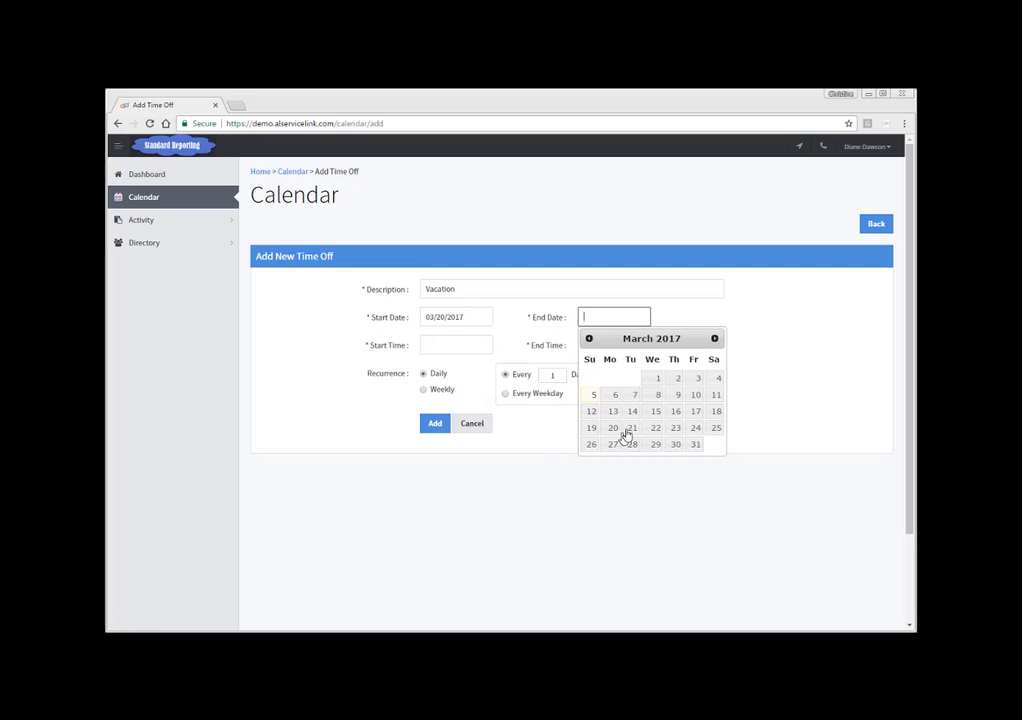
left_click(613, 428)
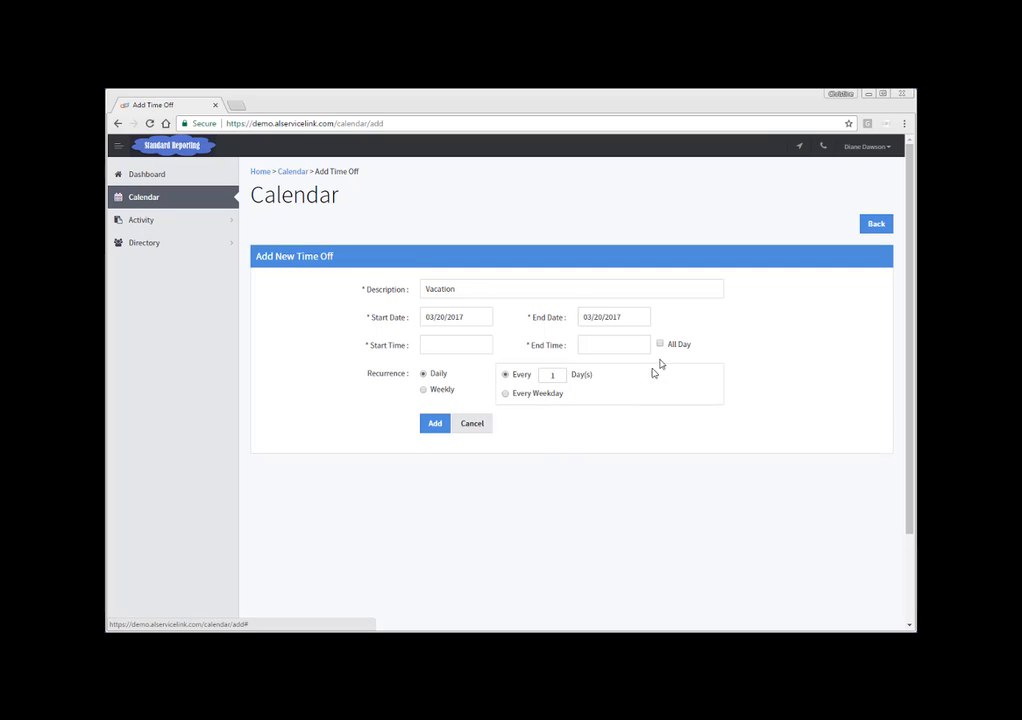
left_click(661, 346)
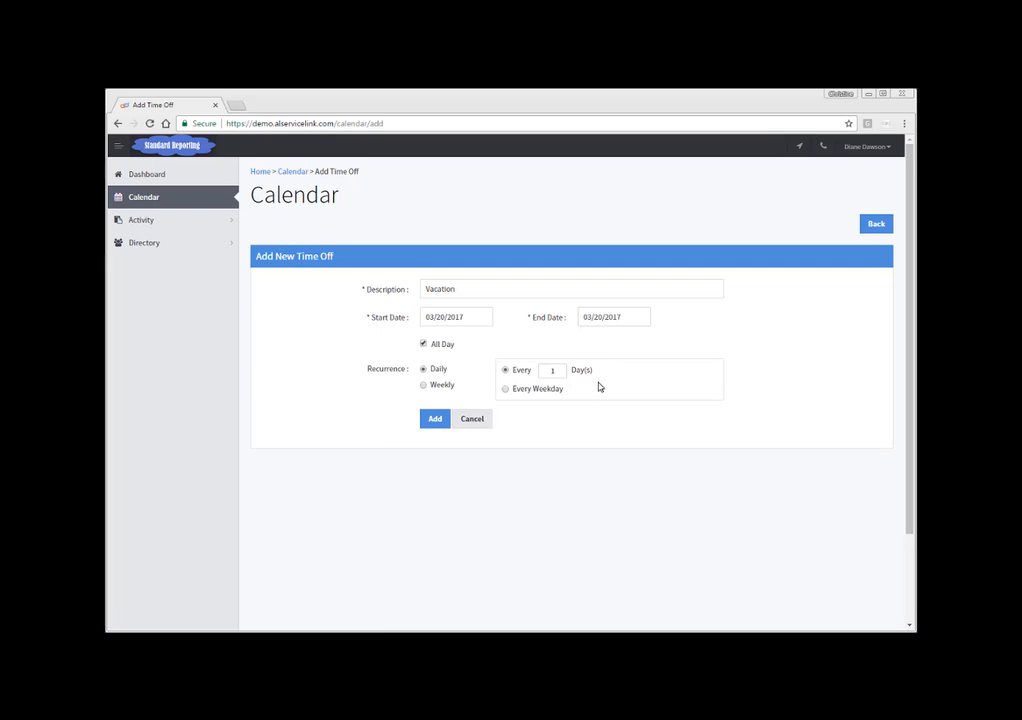
left_click(436, 419)
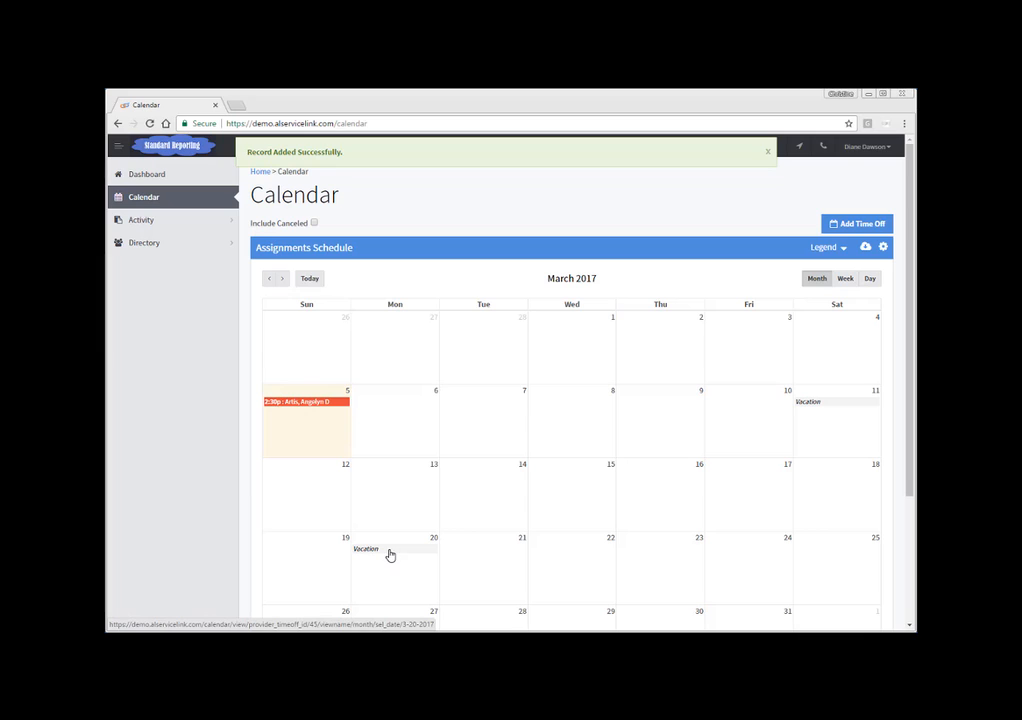
Step: Open the new Vacation entry and its edit form, then leave it without changes
left_click(387, 553)
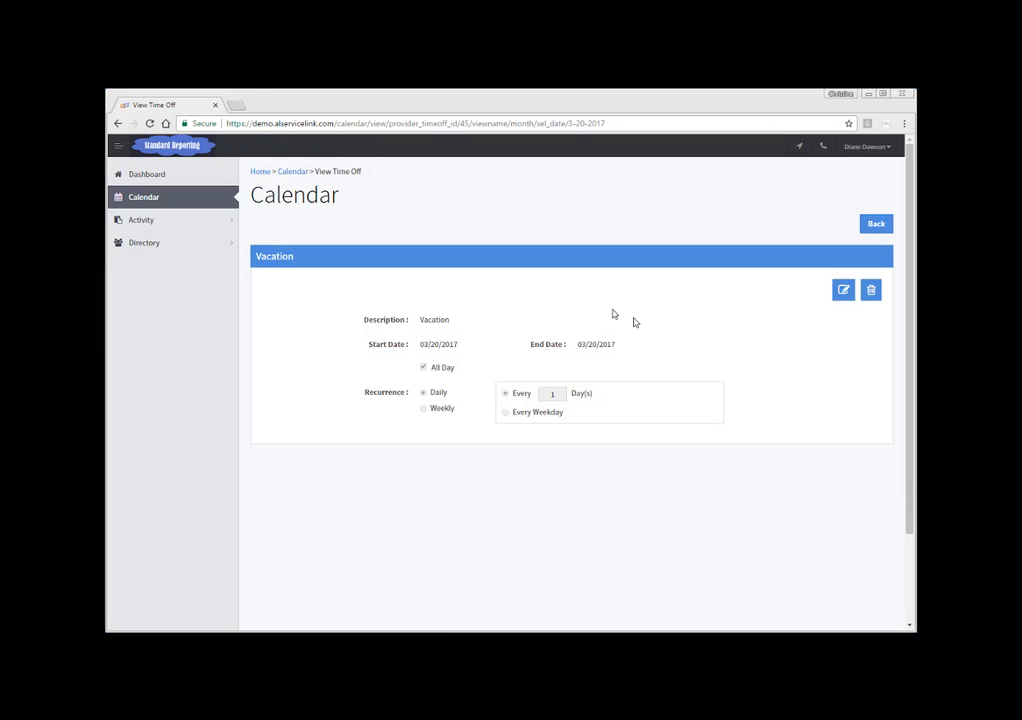
left_click(842, 291)
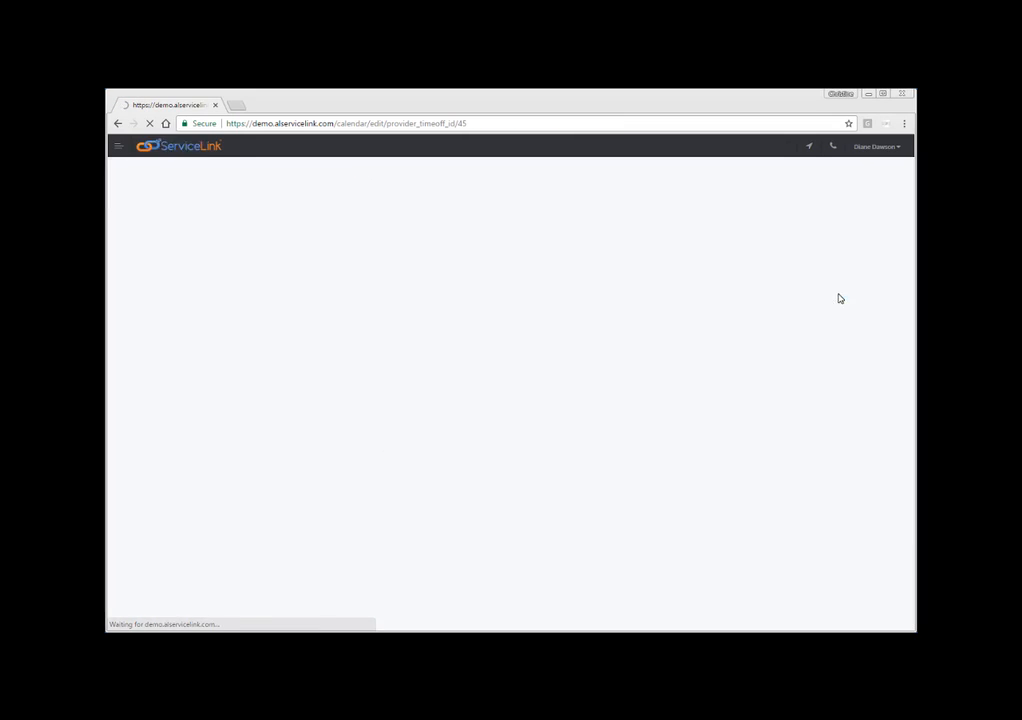
left_click(459, 421)
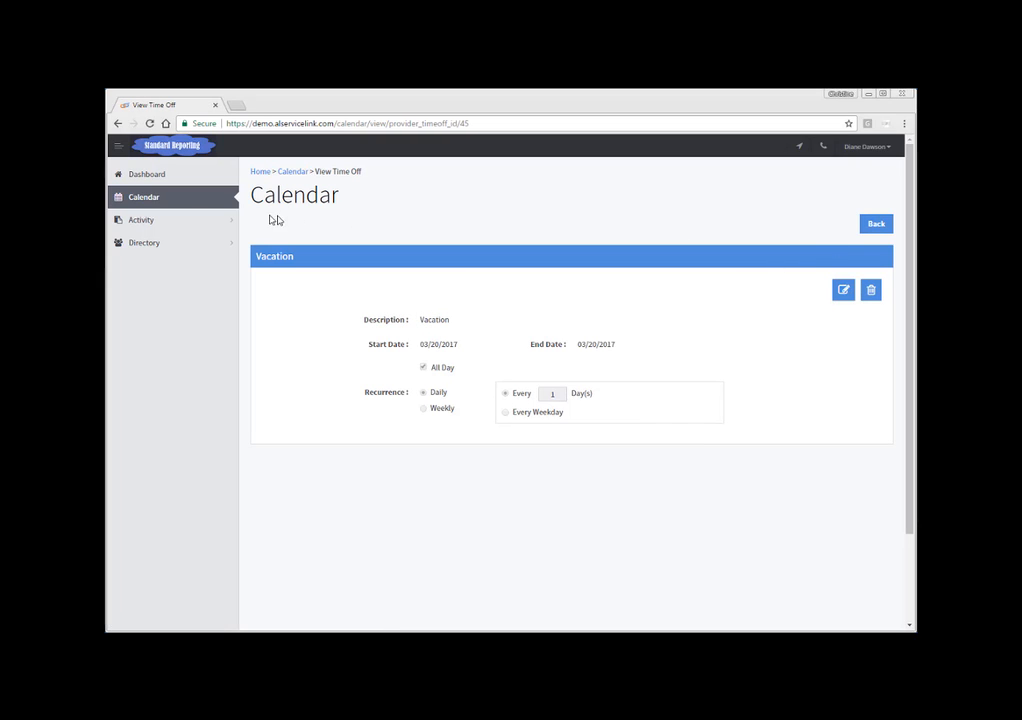
Step: Open the Assignments list and browse the status filter options and keyword search field
left_click(150, 226)
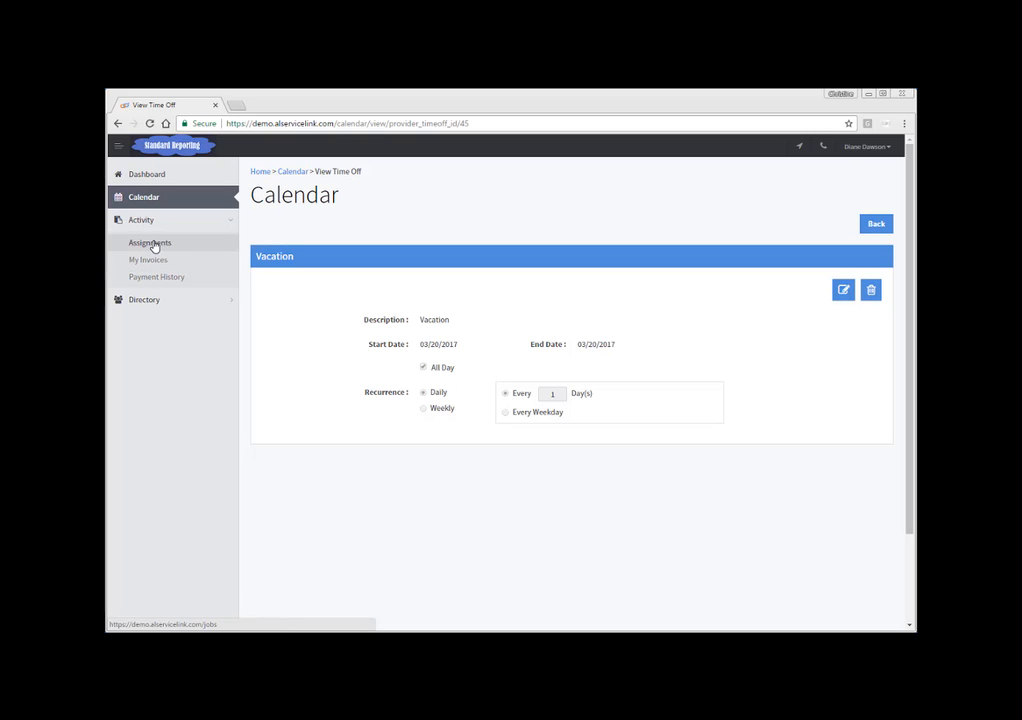
left_click(154, 247)
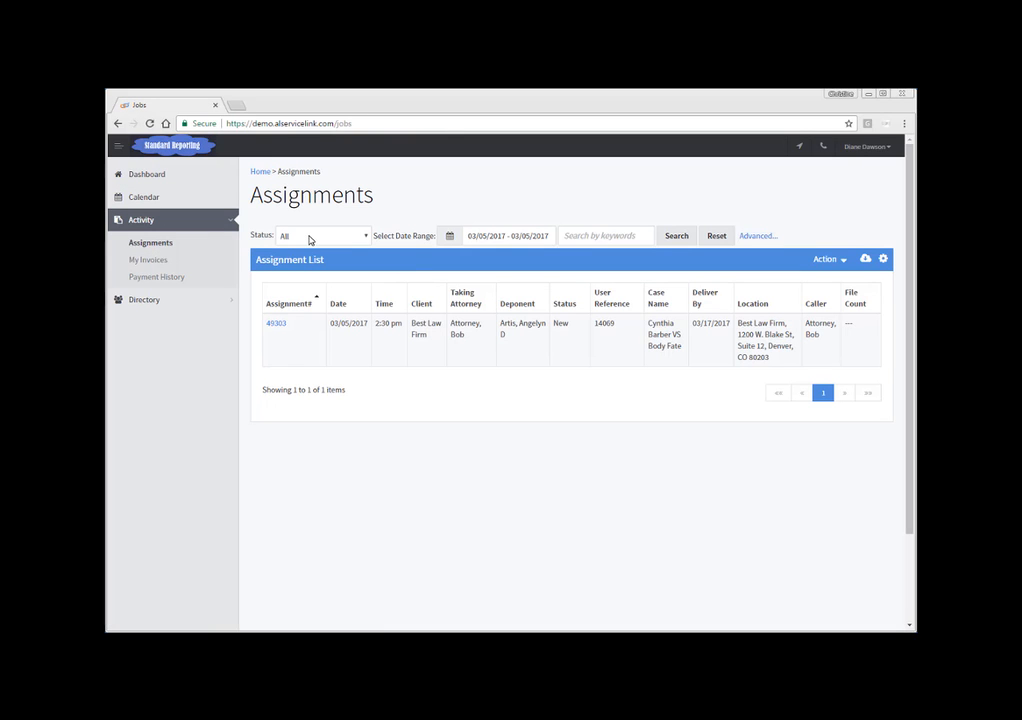
left_click(365, 237)
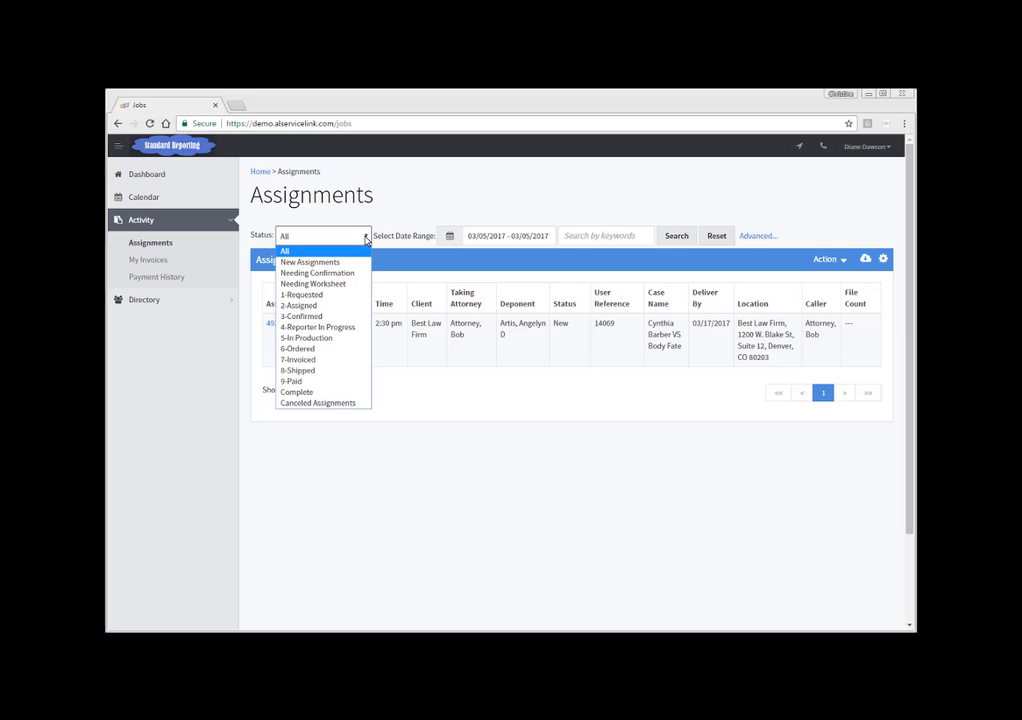
left_click(365, 237)
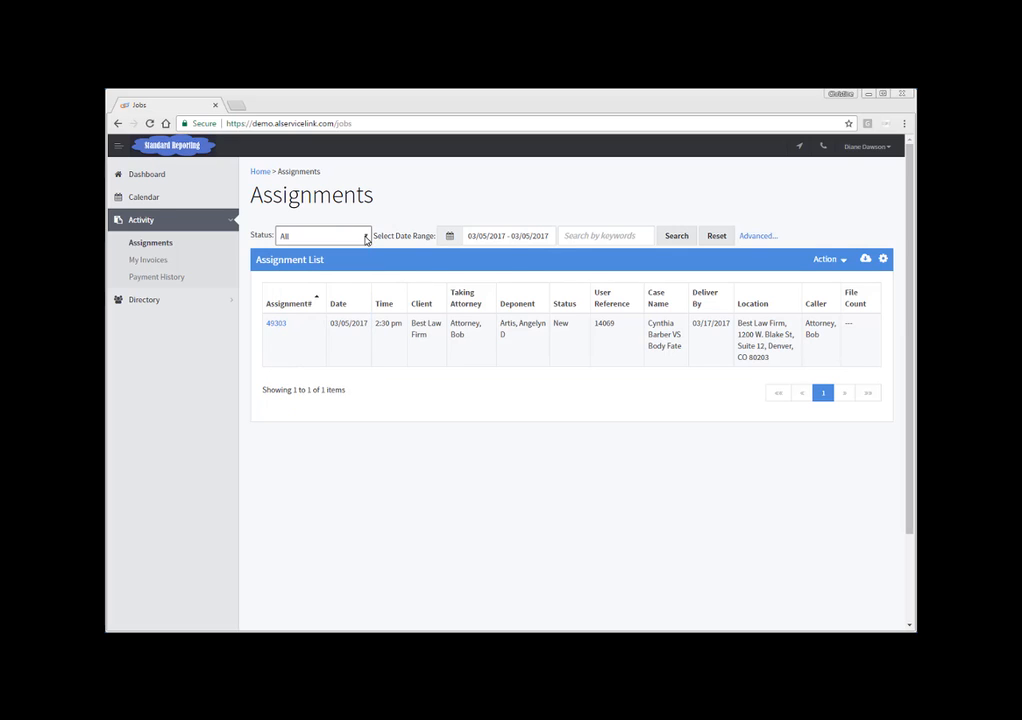
left_click(596, 238)
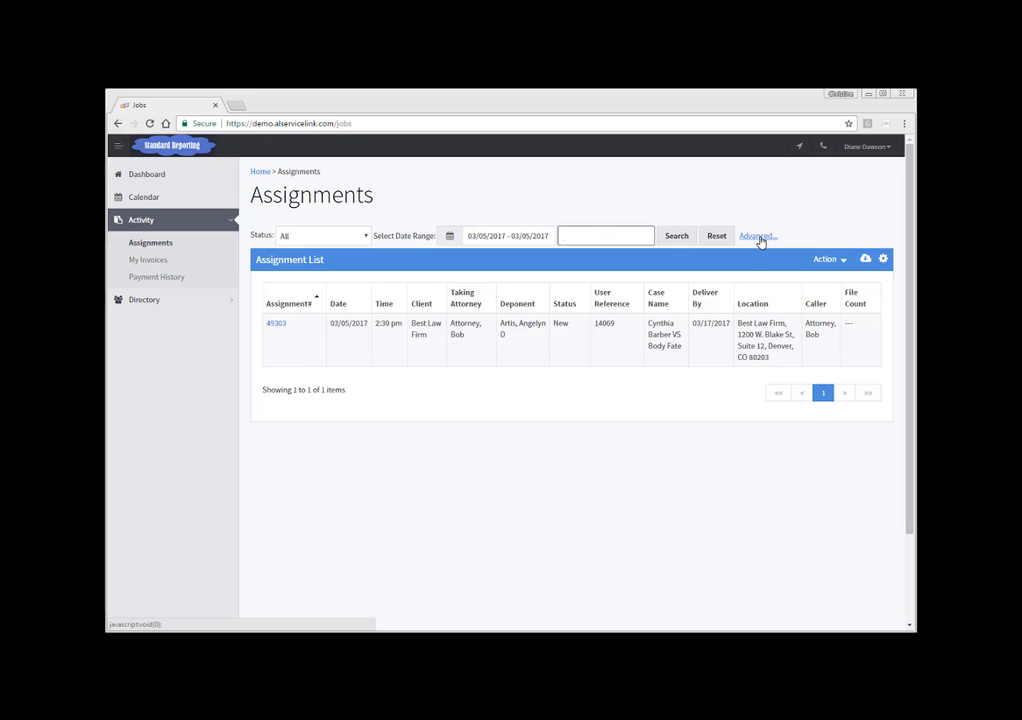
Step: Open the advanced assignment search, browse its field options, and switch back to basic search
left_click(757, 237)
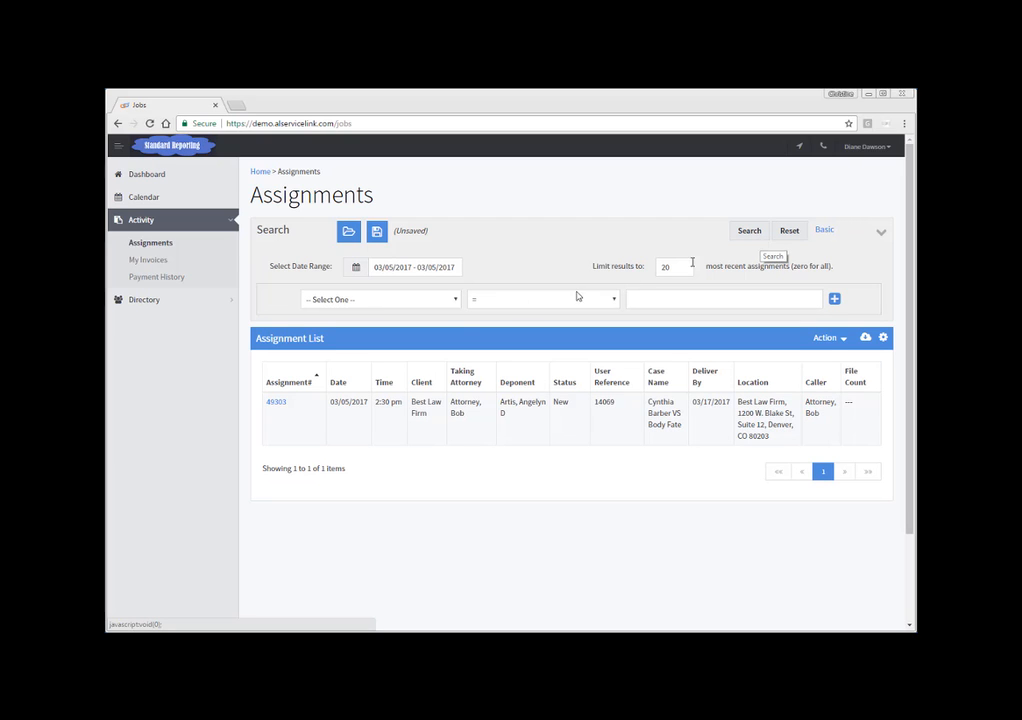
left_click(454, 302)
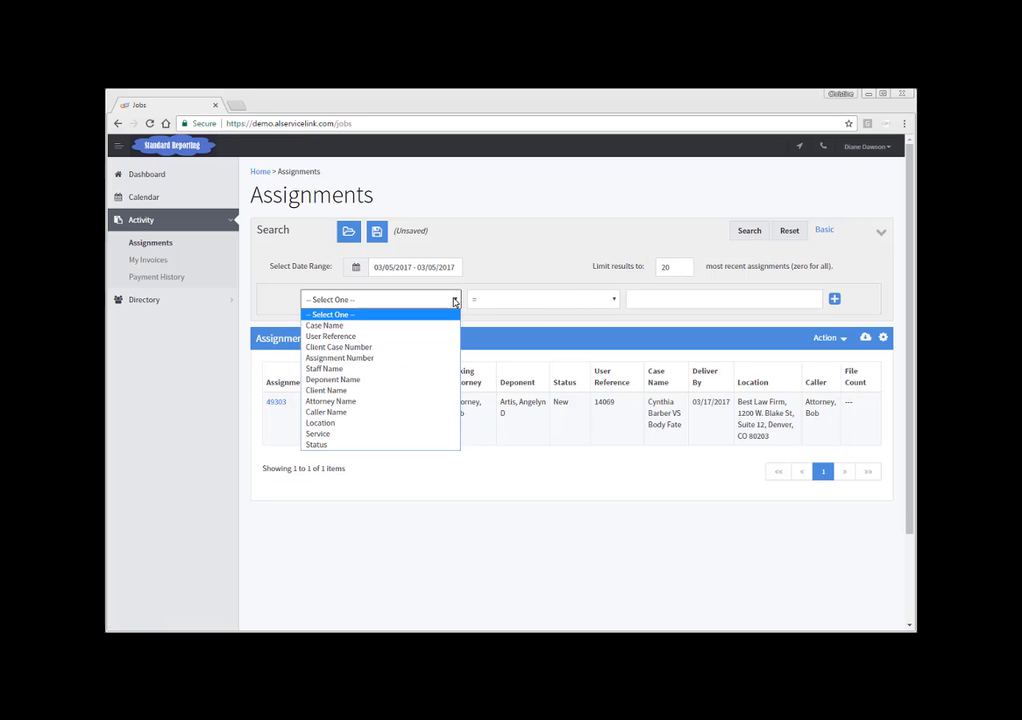
left_click(454, 302)
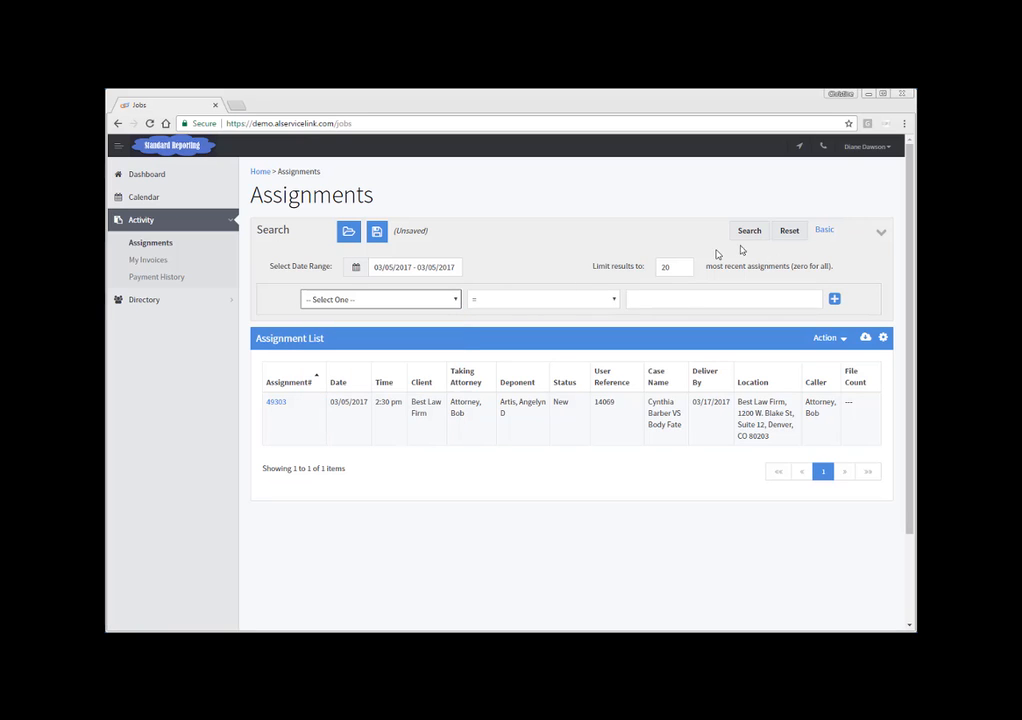
left_click(826, 231)
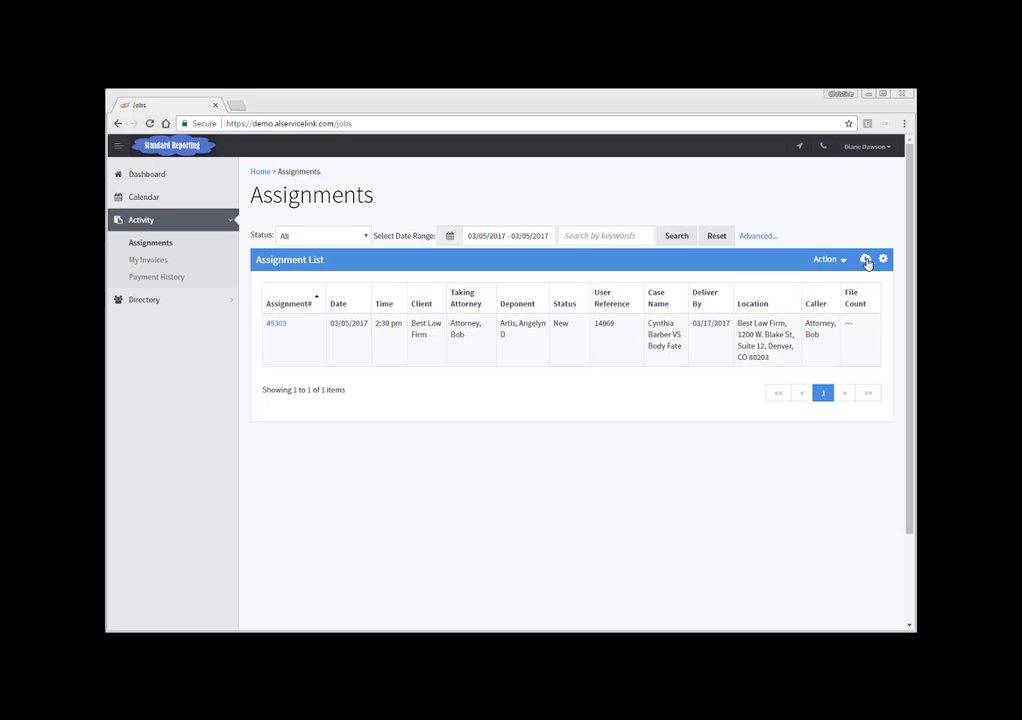
Step: Browse the assignment list's export formats and column configuration without saving any changes
left_click(866, 260)
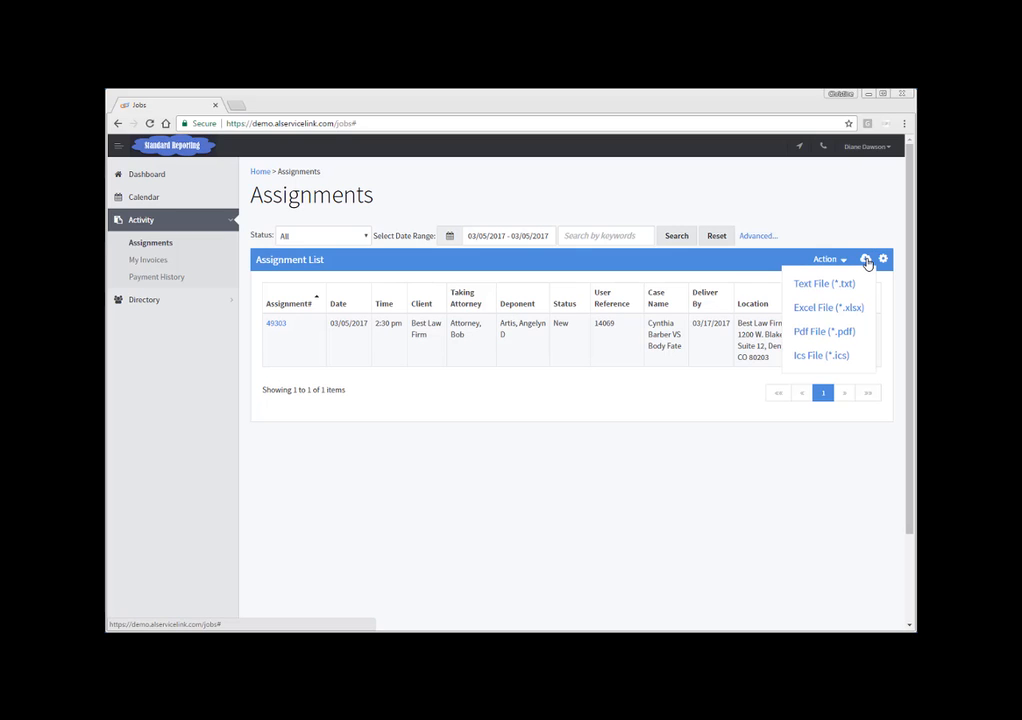
left_click(883, 260)
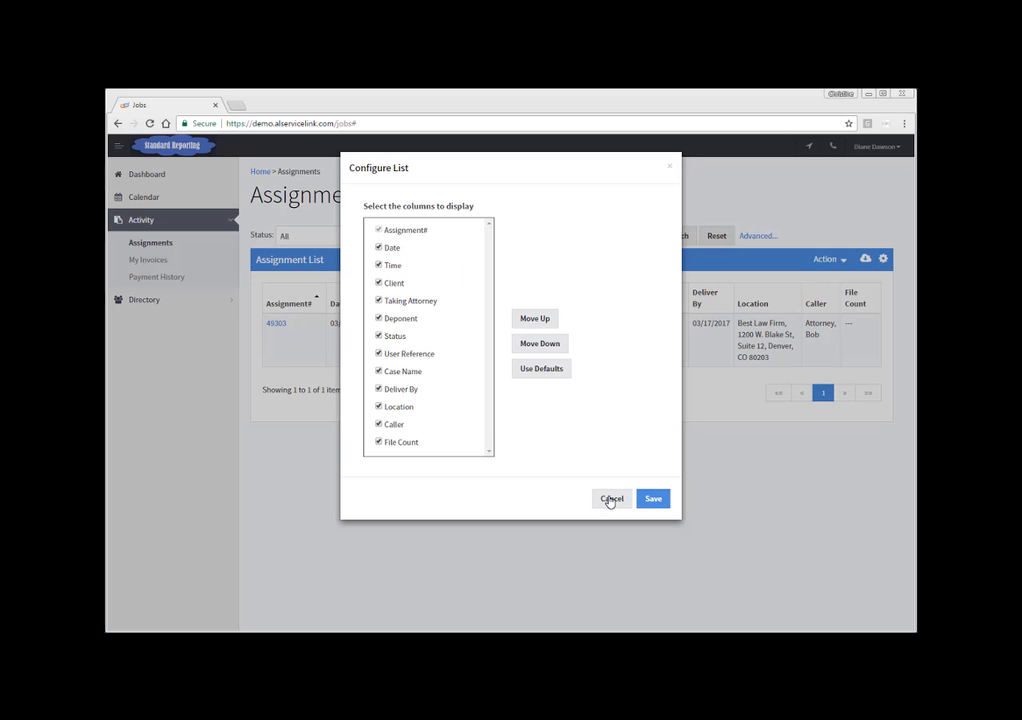
left_click(609, 499)
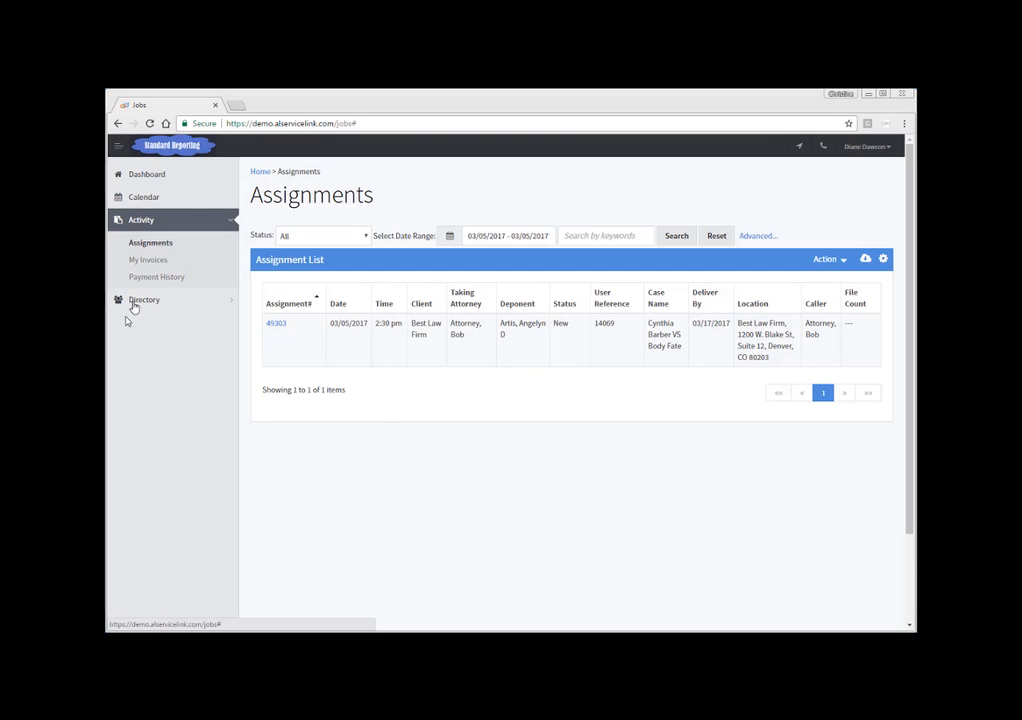
left_click(155, 301)
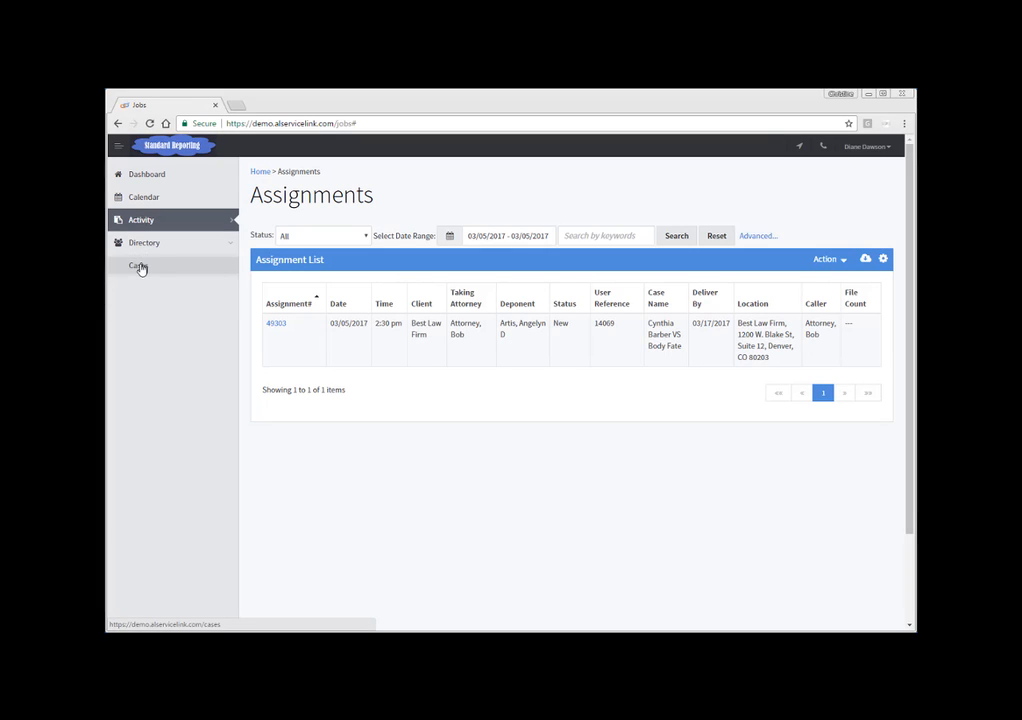
left_click(139, 267)
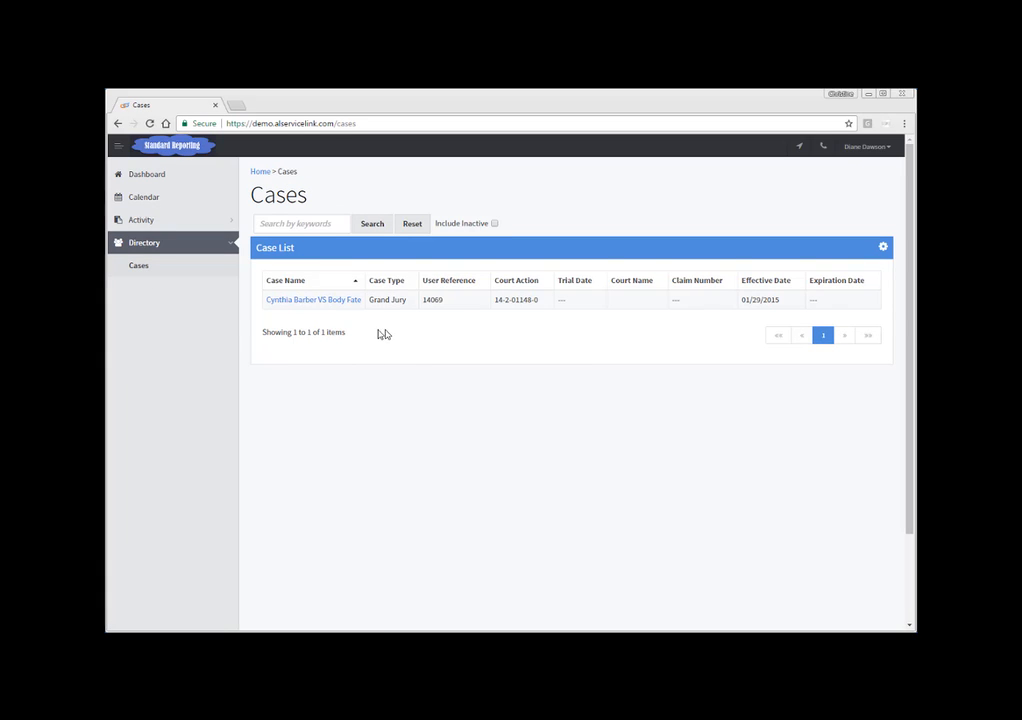
left_click(340, 300)
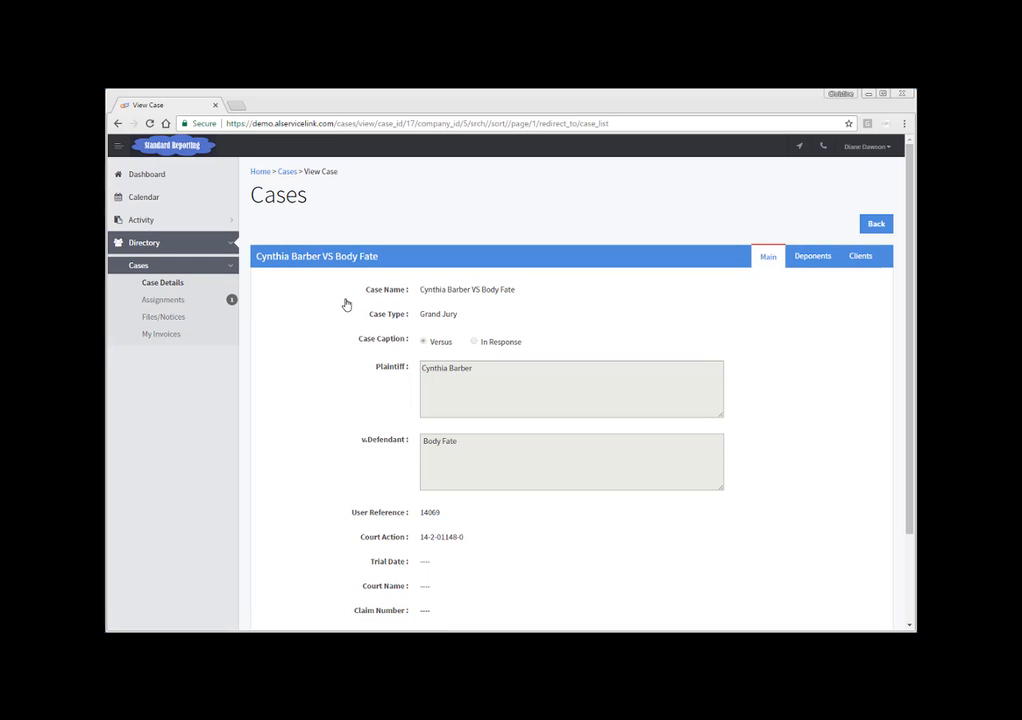
left_click(810, 259)
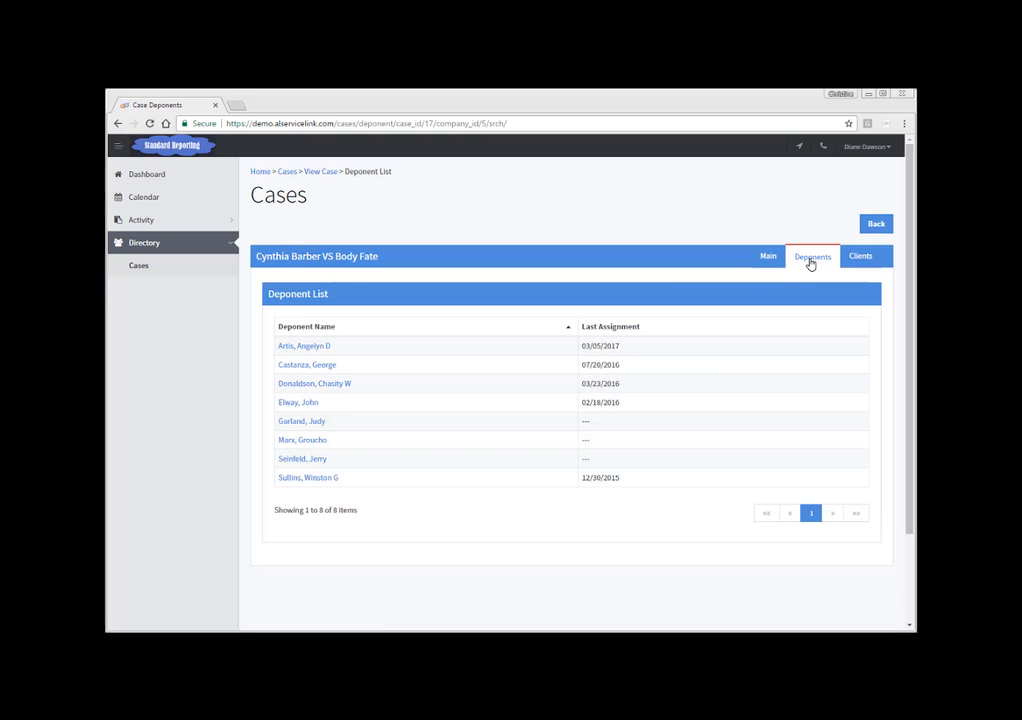
left_click(770, 257)
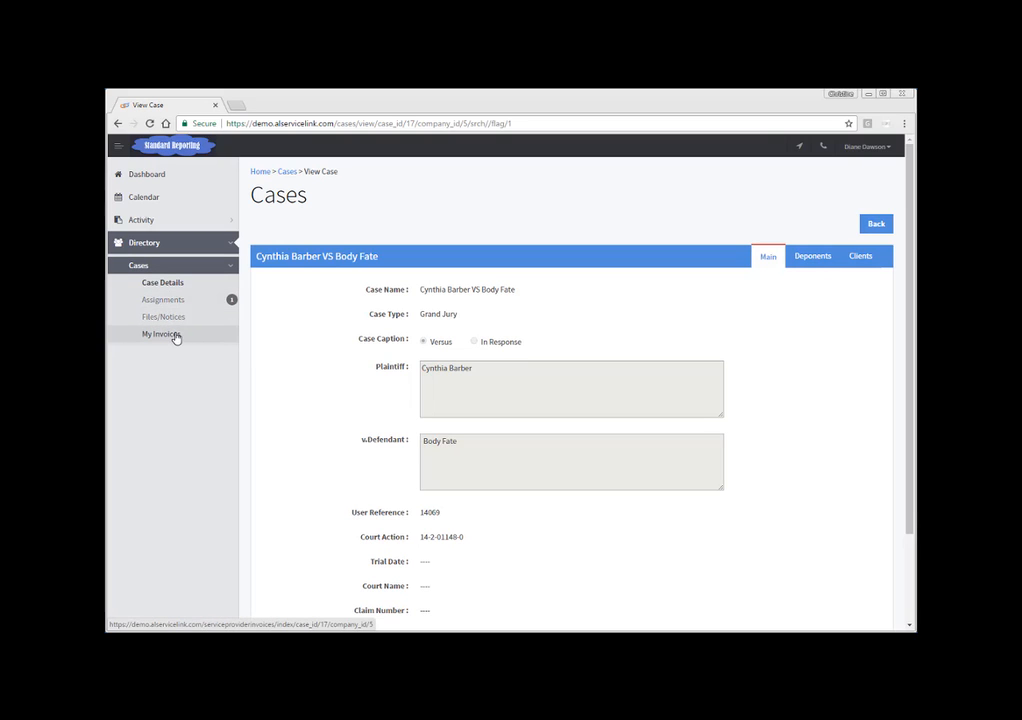
Step: Go to the dashboard and open assignment 49303 from the assignments awaiting confirmation to review its details
left_click(148, 176)
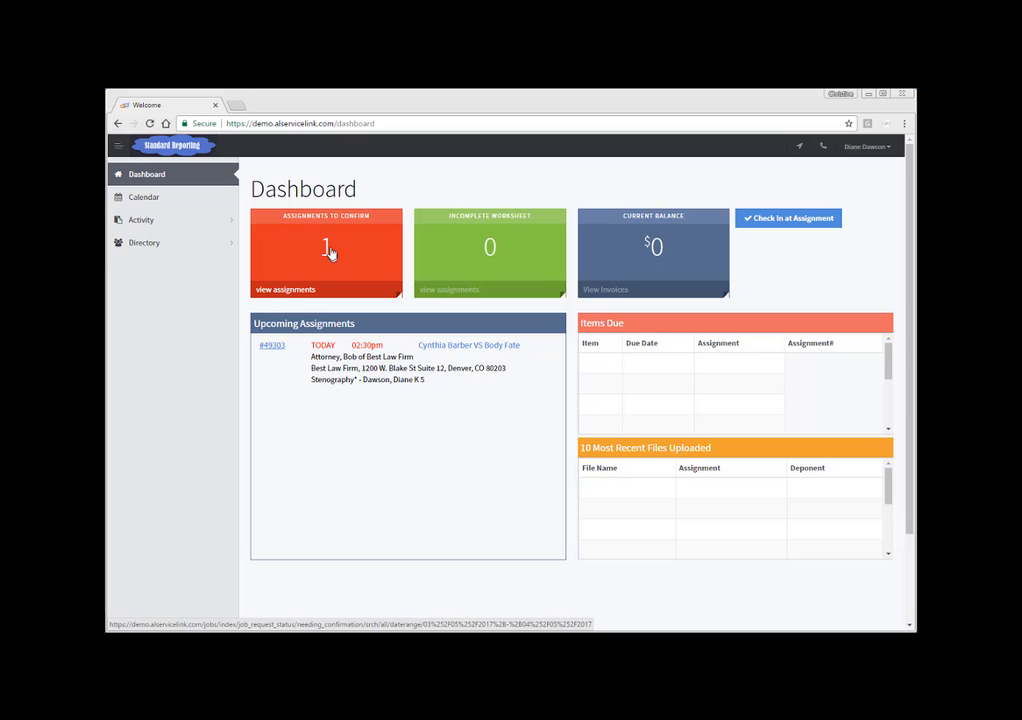
left_click(331, 251)
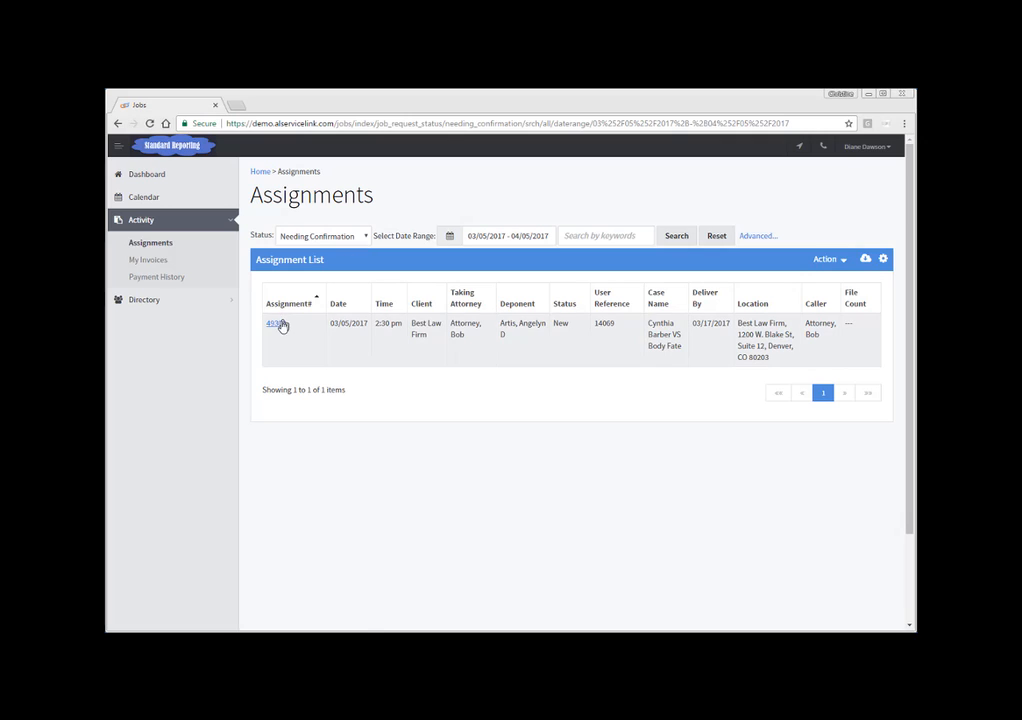
left_click(277, 325)
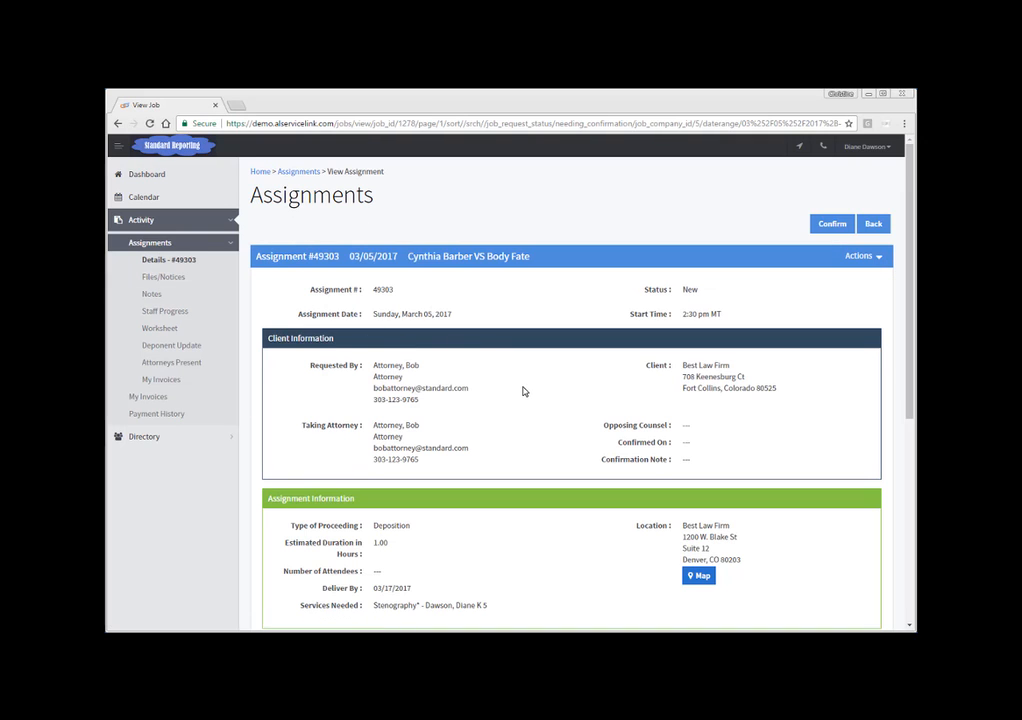
scroll(522, 391, "down", 6)
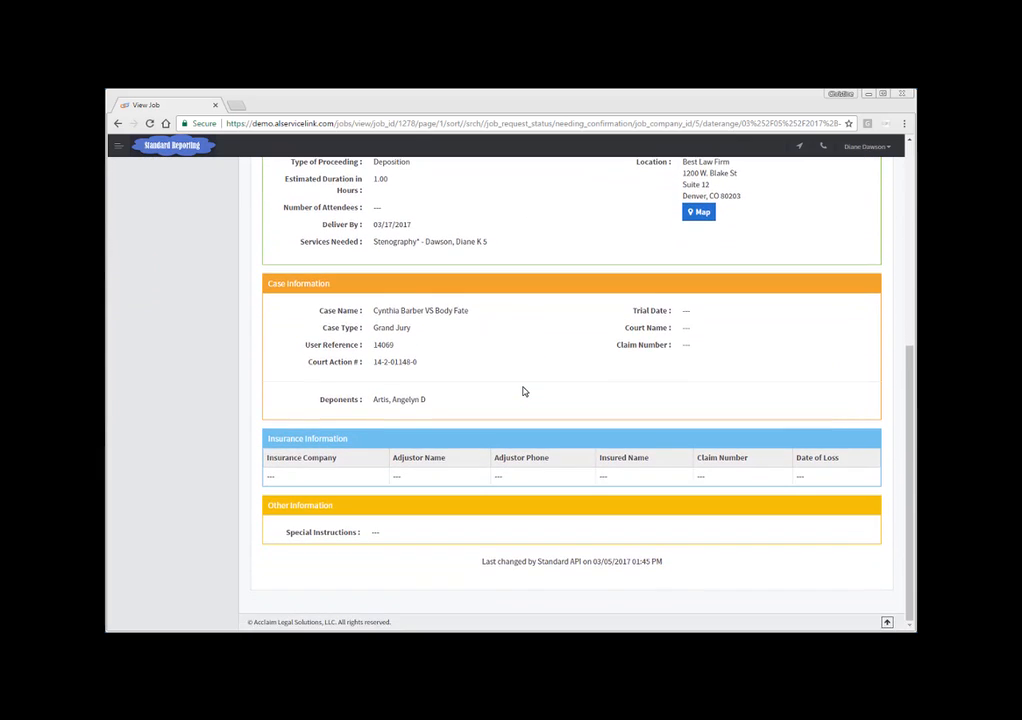
scroll(522, 391, "up", 6)
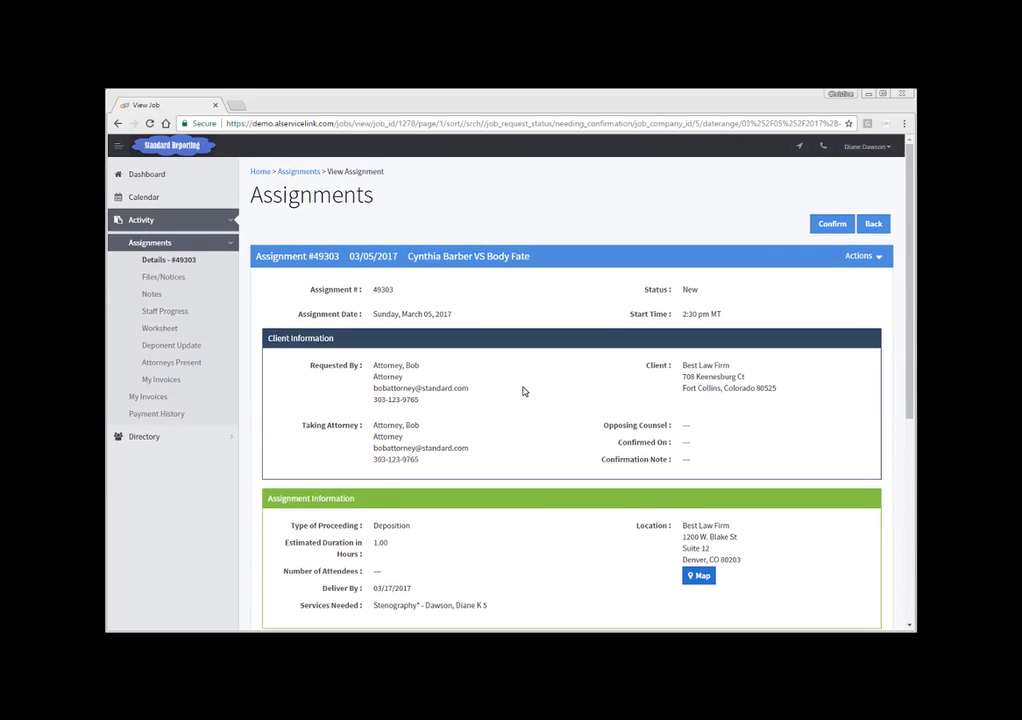
Step: Confirm assignment 49303, choosing that you can take this assignment, and save
left_click(842, 226)
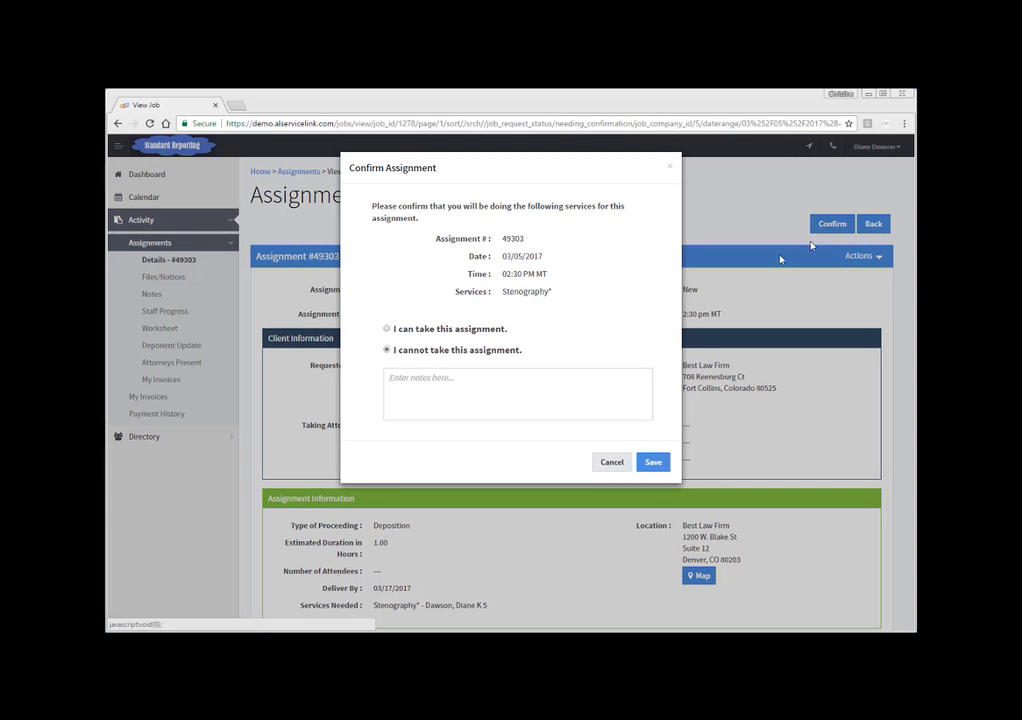
left_click(388, 330)
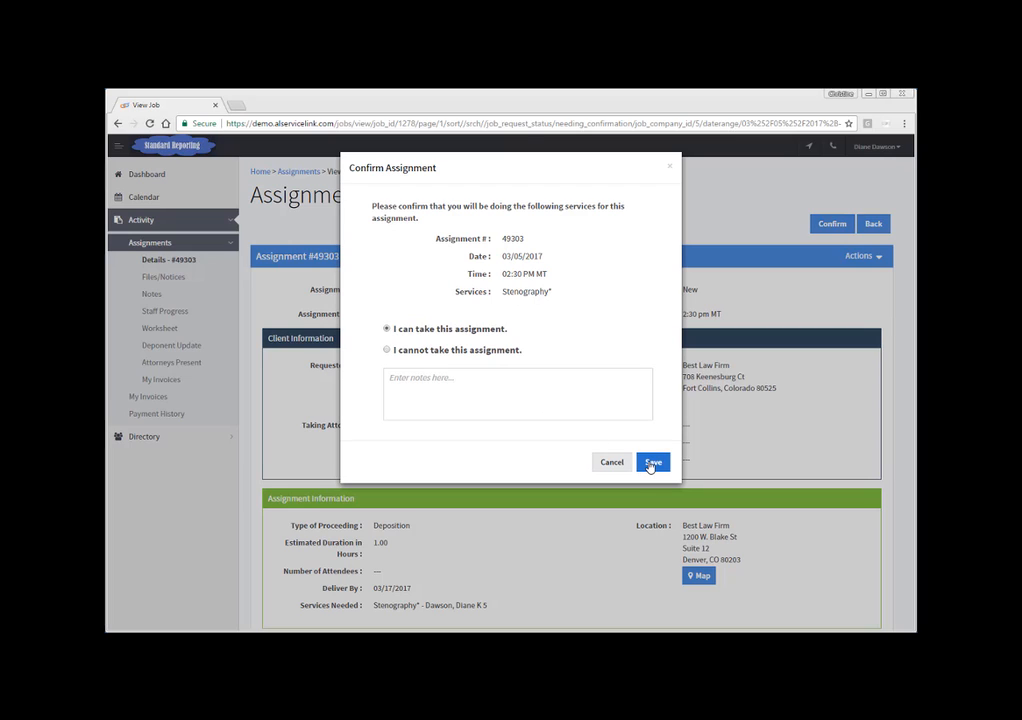
left_click(521, 394)
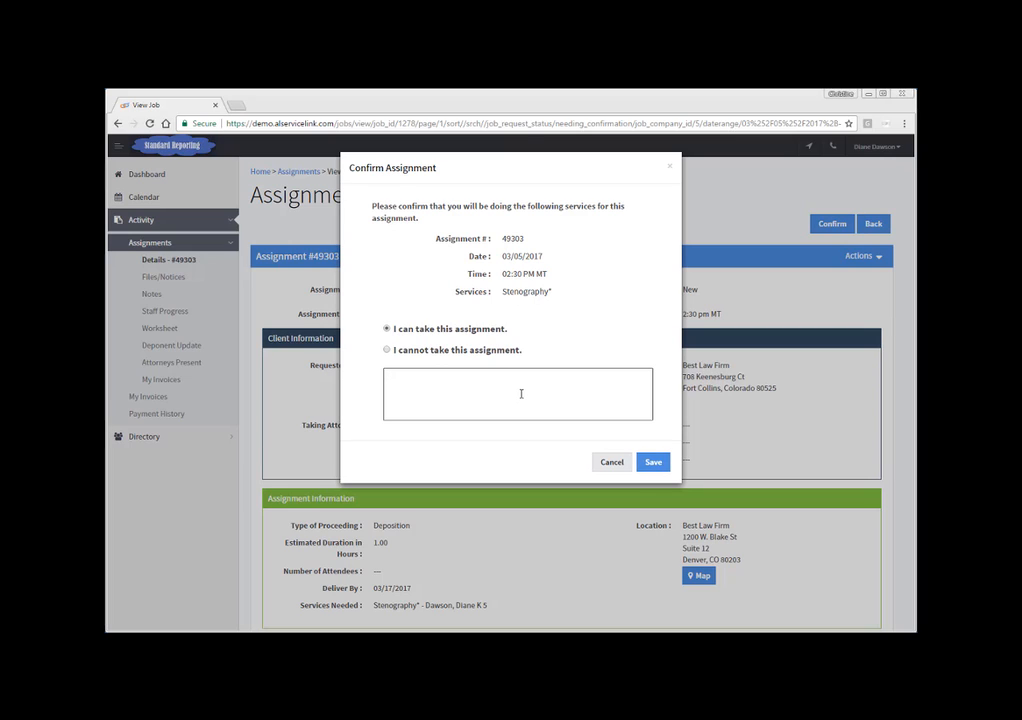
left_click(651, 466)
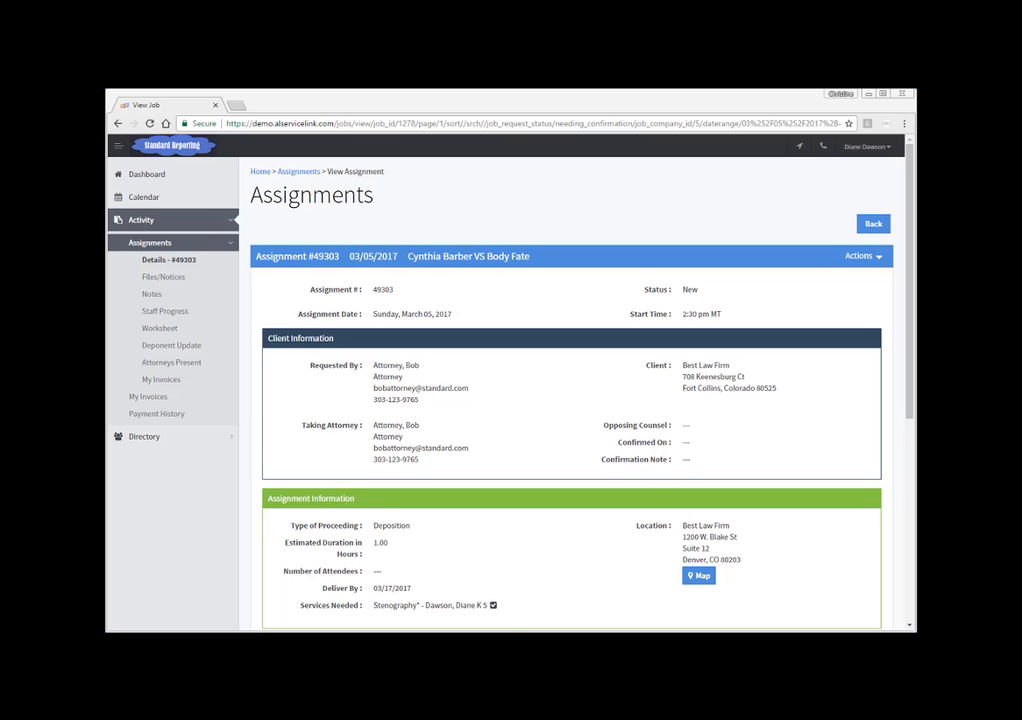
mouse_move(493, 607)
Step: Check in at the assignment from the dashboard with the internal note "I'm here!" and save
left_click(139, 176)
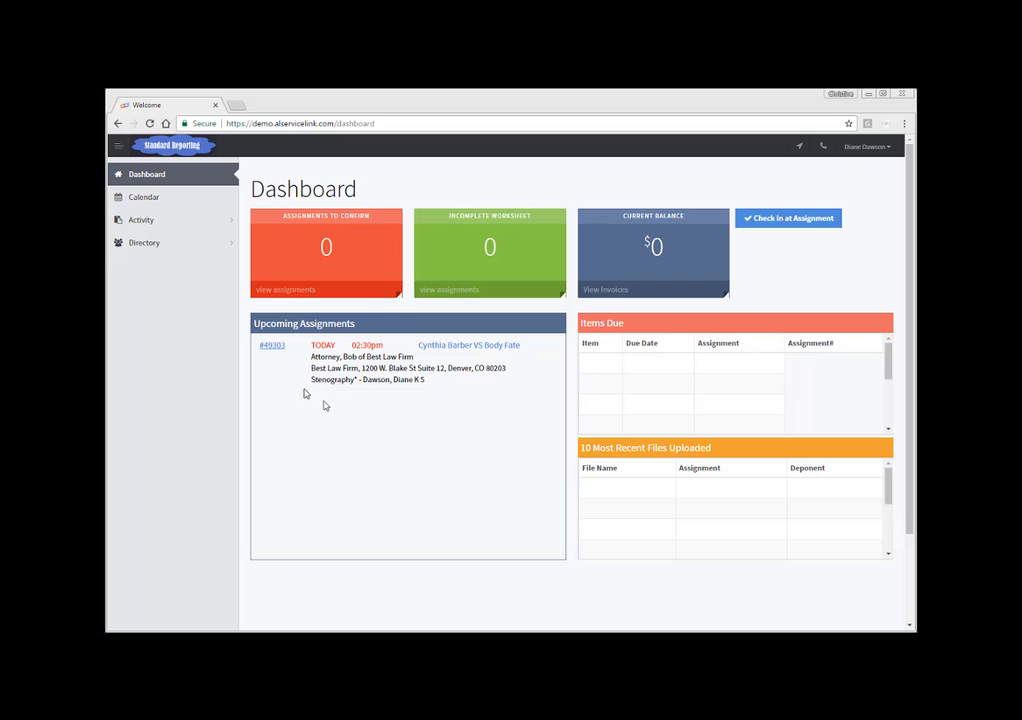
left_click(783, 222)
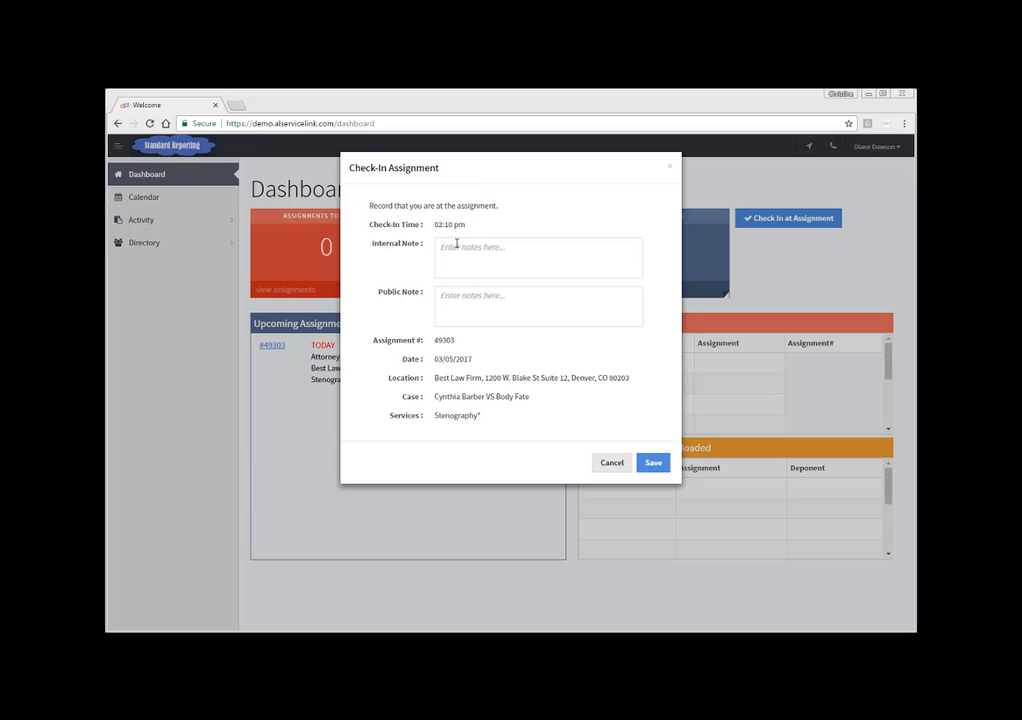
left_click(461, 250)
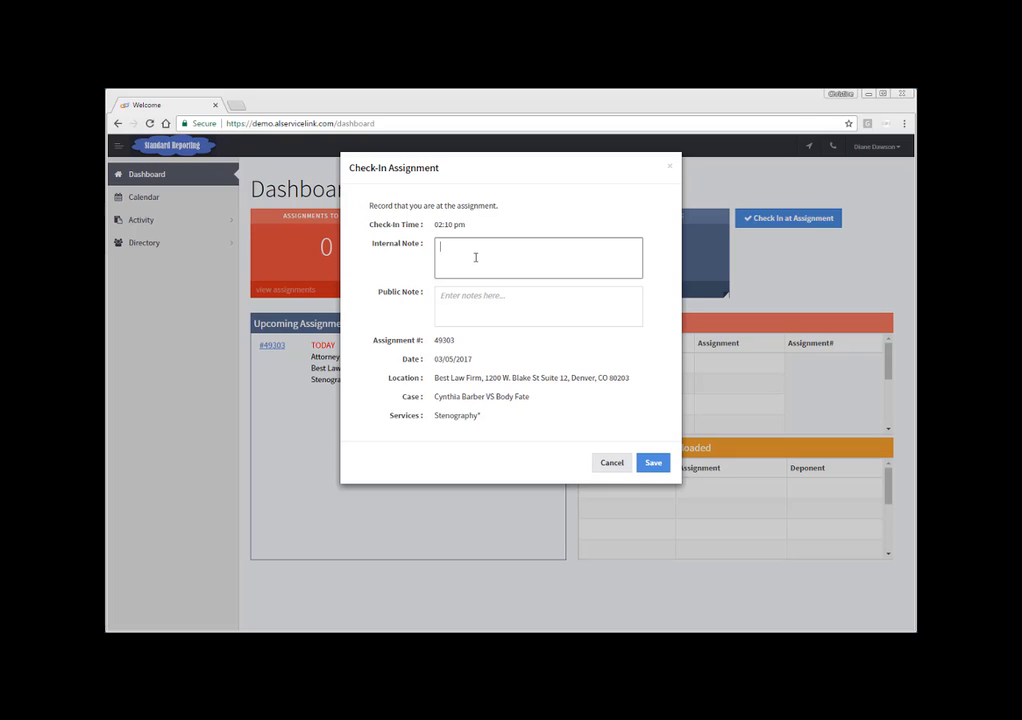
left_click(467, 296)
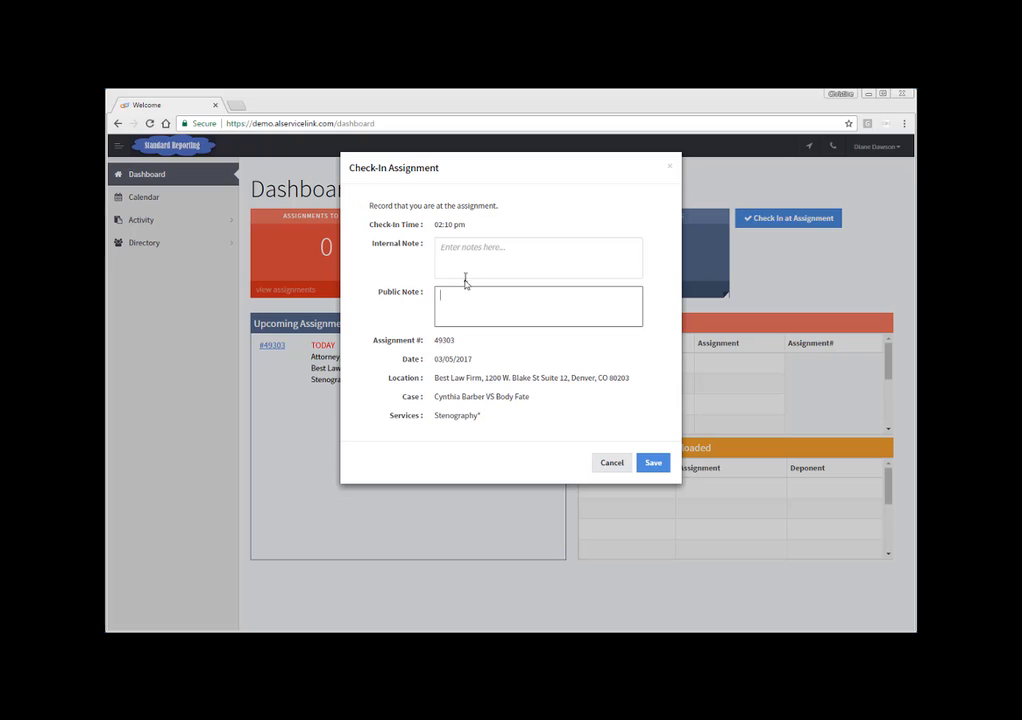
left_click(525, 262)
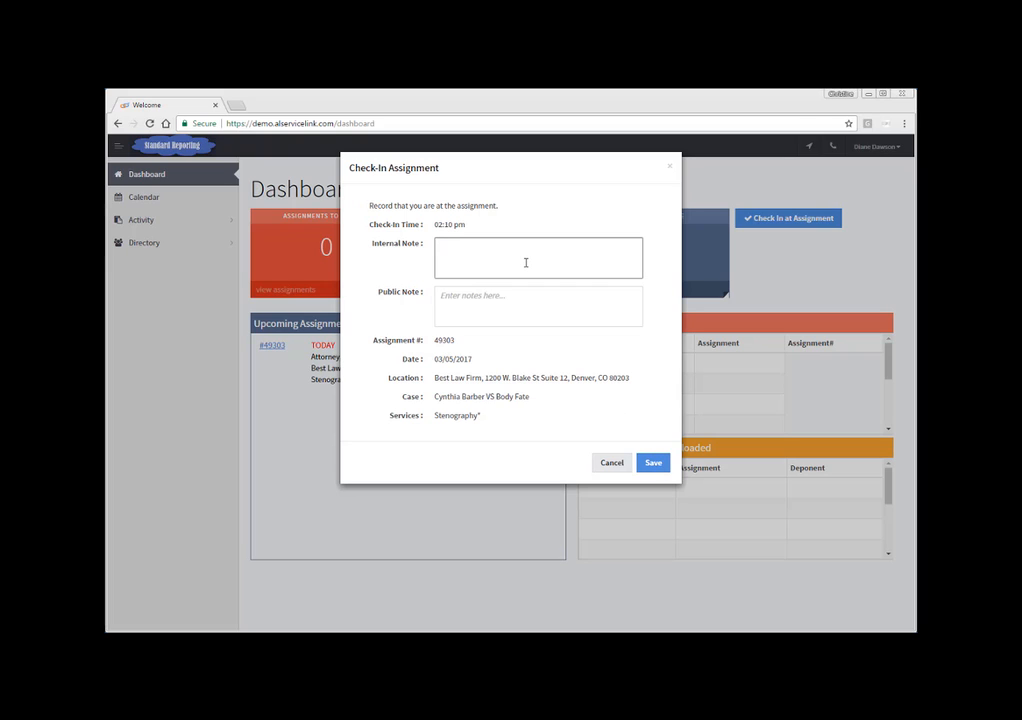
type("I'm here!")
left_click(654, 463)
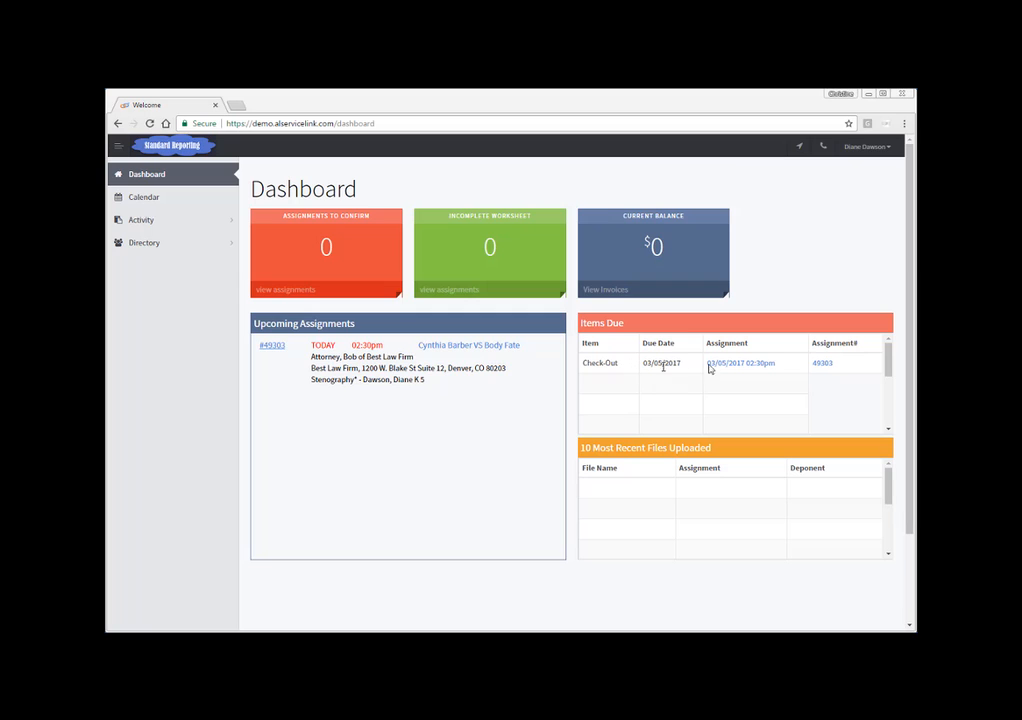
Step: Open the check-out form for assignment 49303 and set the start time to 2:30 and end time to 3:30
left_click(820, 365)
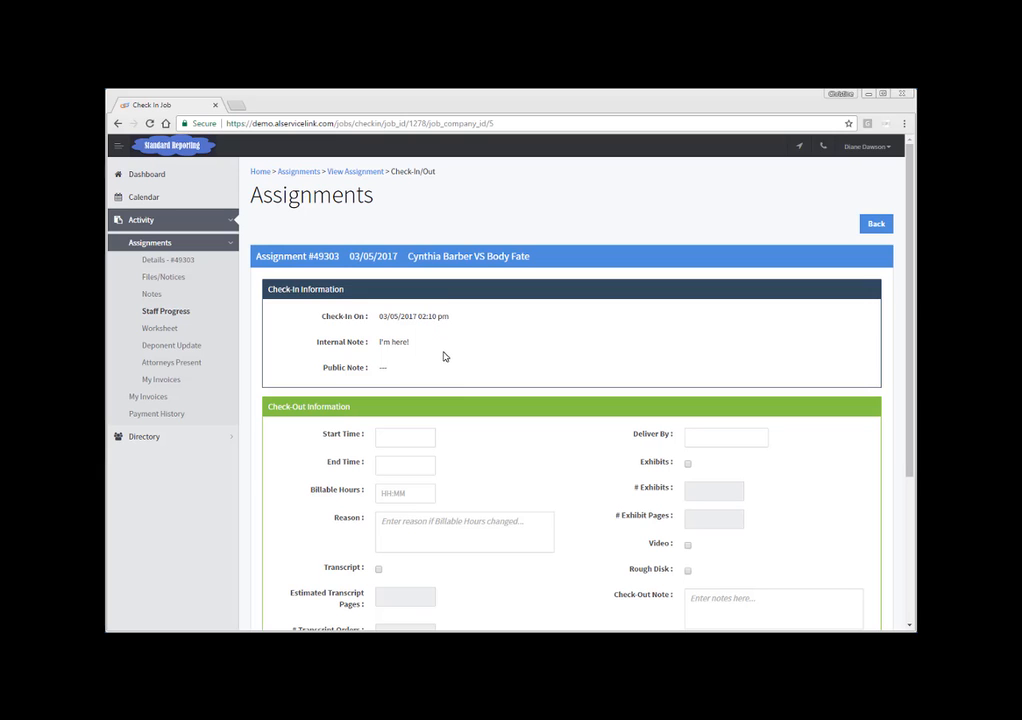
scroll(453, 378, "down", 1)
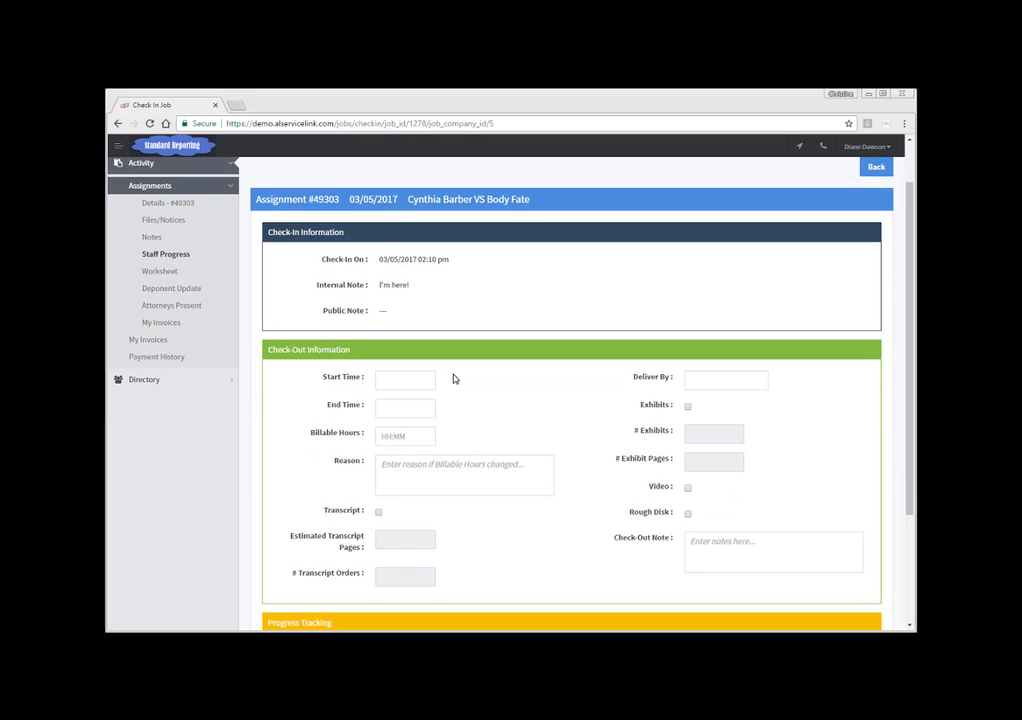
scroll(453, 378, "down", 1)
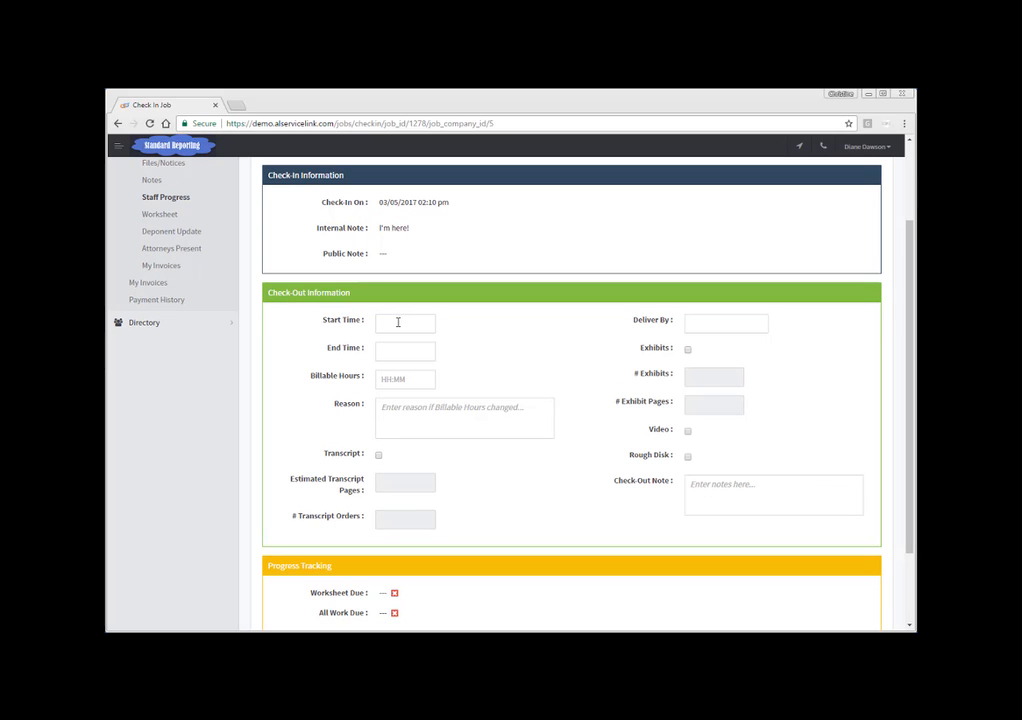
left_click(398, 322)
type("2:30")
key("Tab")
type("3:30")
key("Tab")
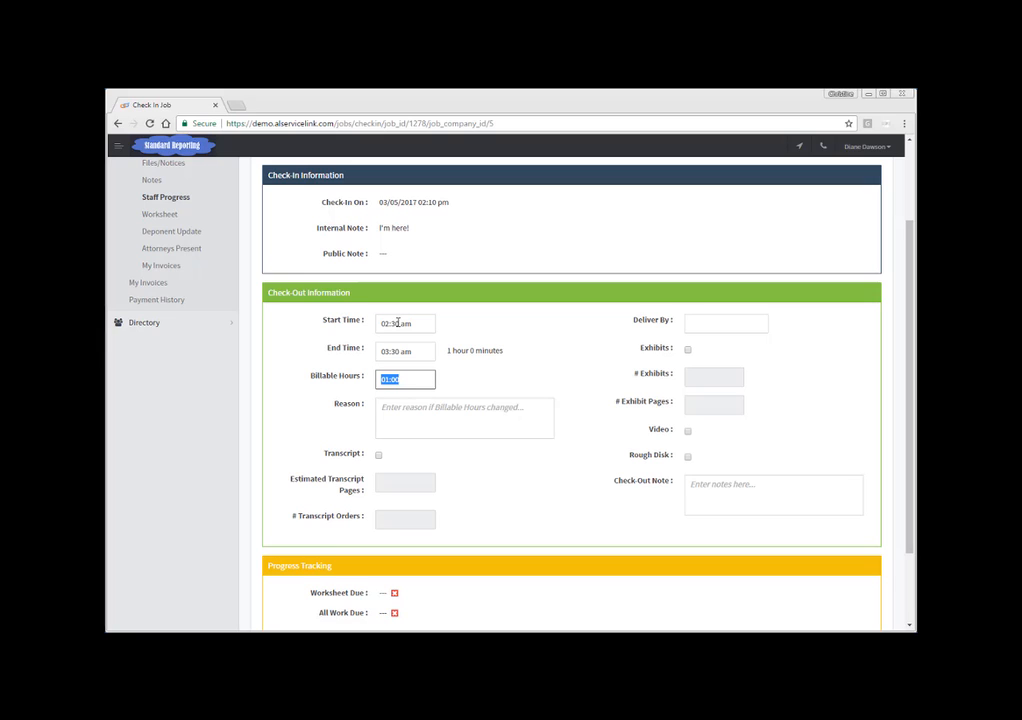
key("Tab")
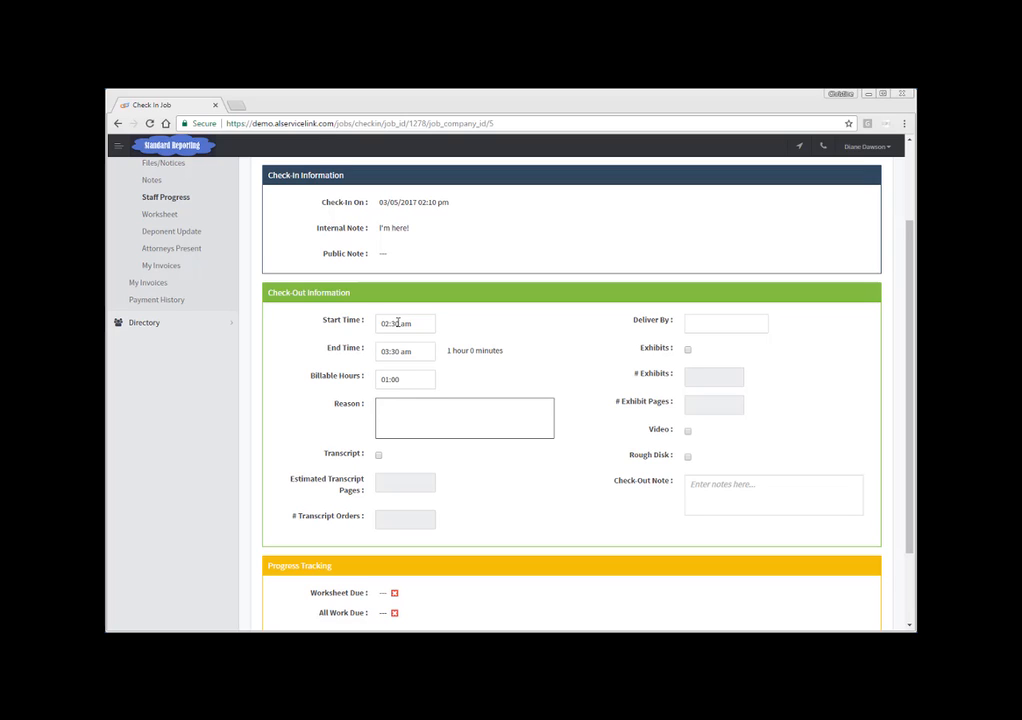
key("Tab")
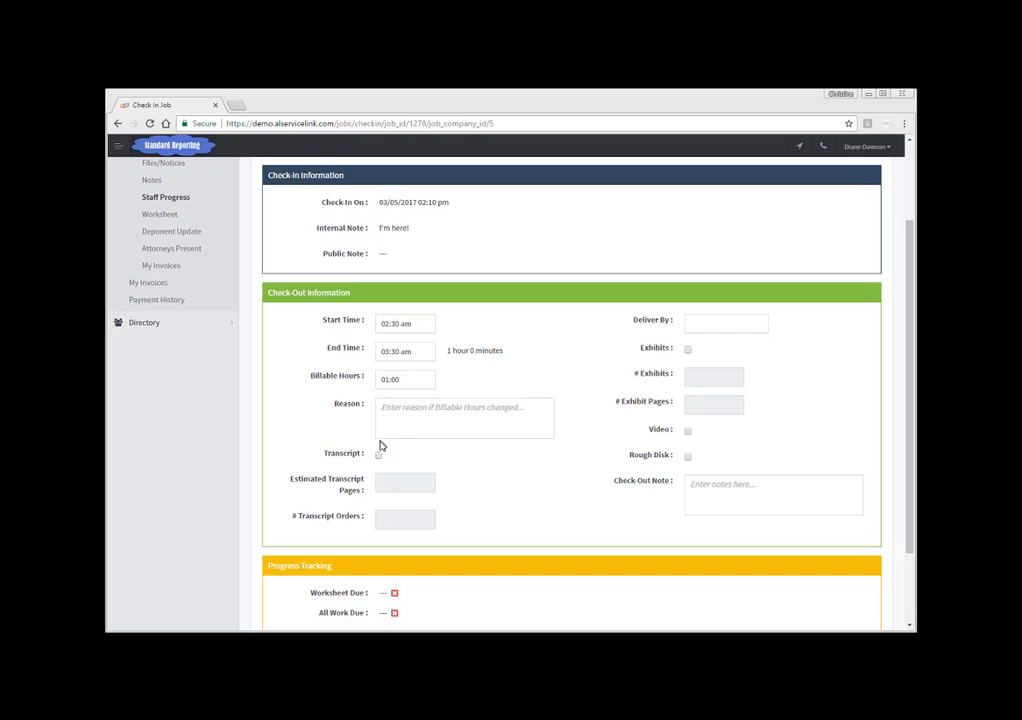
Step: Mark the transcript option, with 50 estimated transcript pages and 2 transcript orders
left_click(379, 456)
left_click(396, 483)
type("50")
key("Tab")
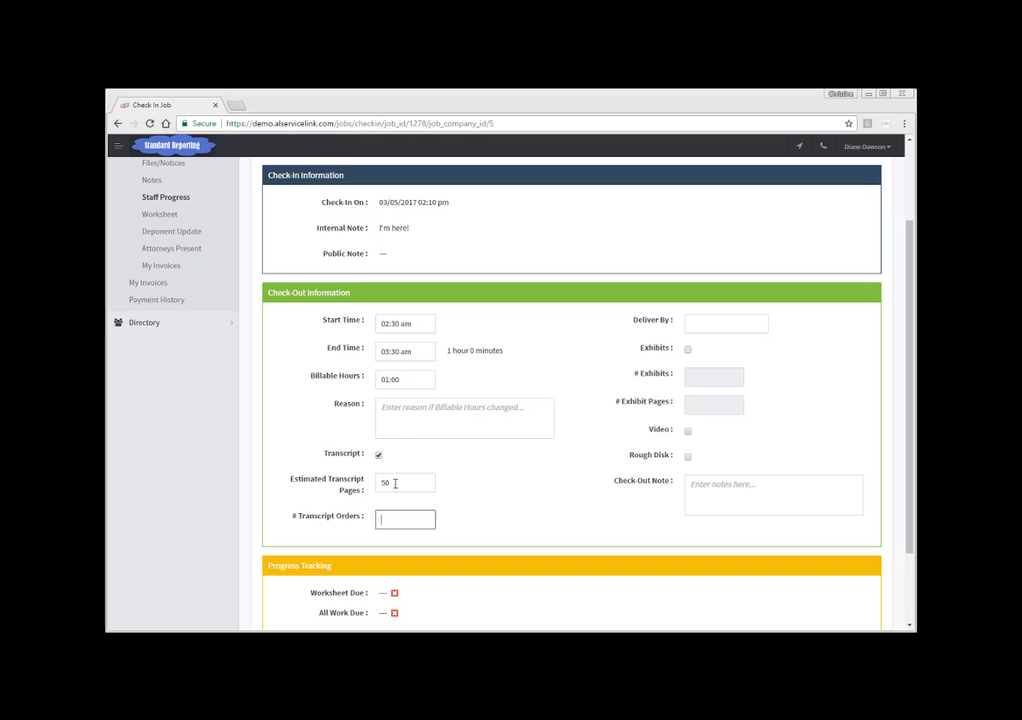
type("2")
key("Tab")
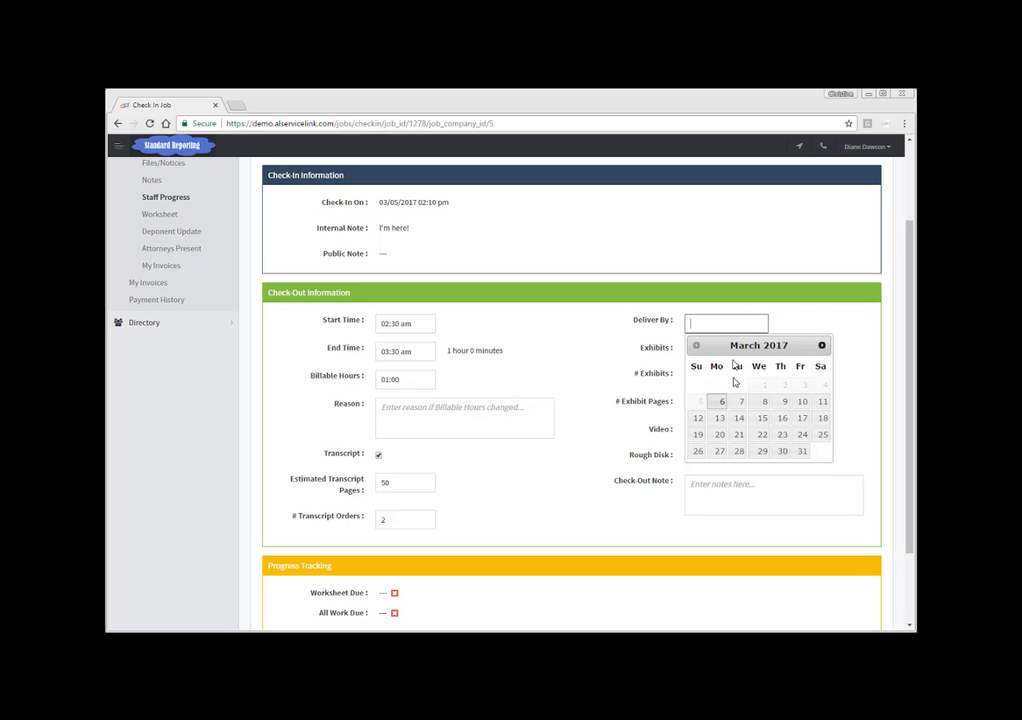
Step: Set the deliver-by date to 03/10/2017 and mark exhibits with 2 exhibits and 4 exhibit pages
left_click(803, 403)
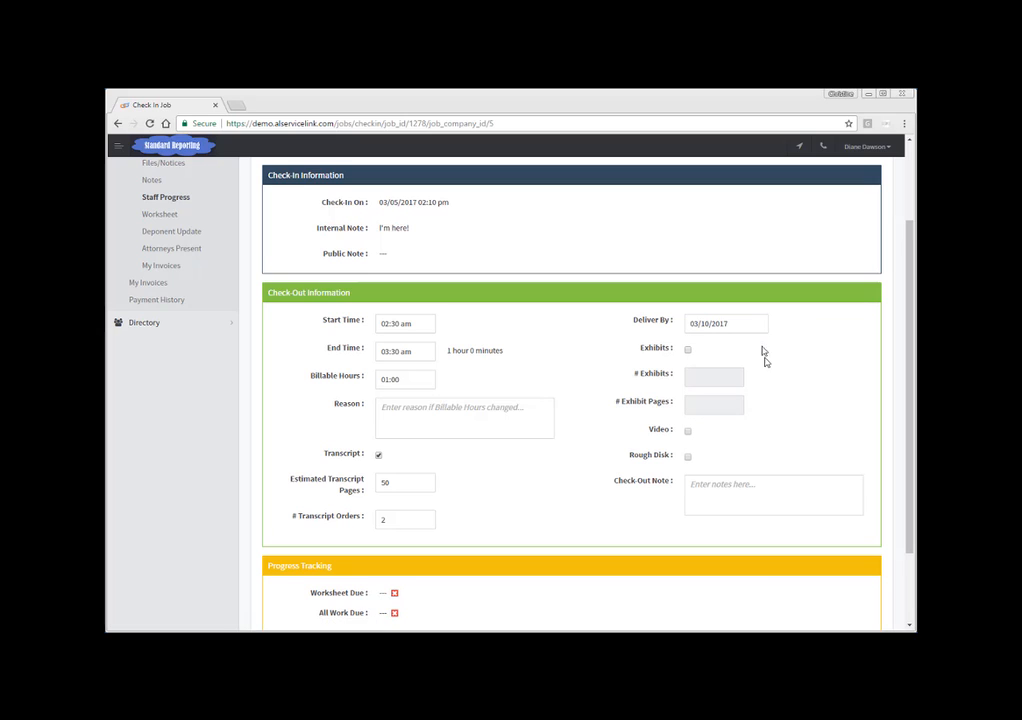
left_click(688, 350)
left_click(703, 376)
type("2")
key("Tab")
type("4")
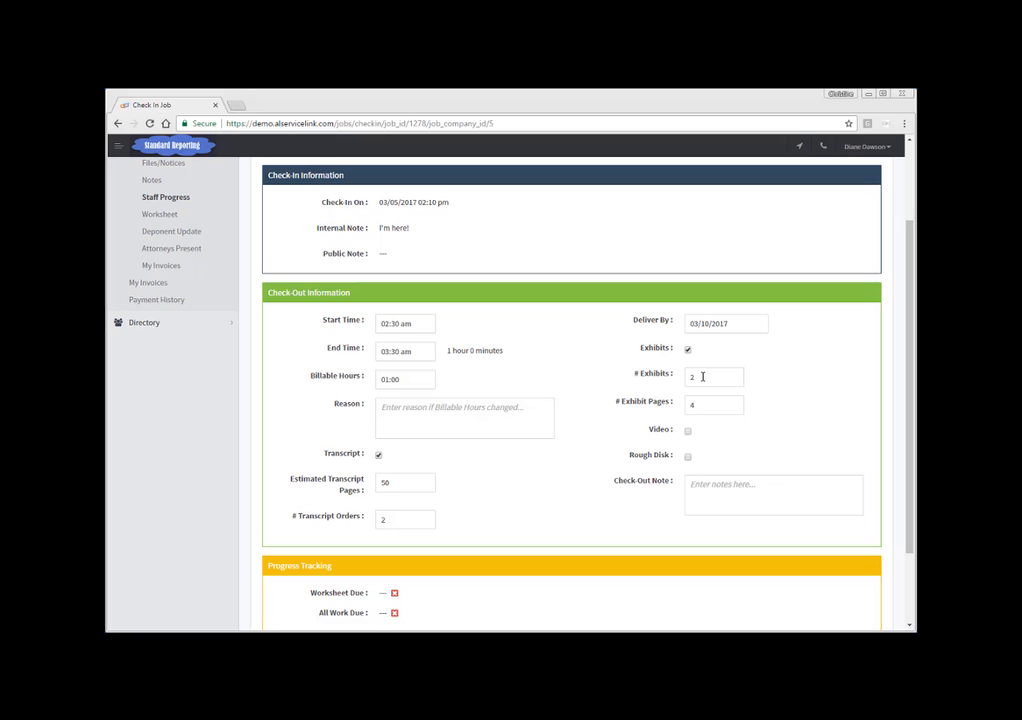
left_click(688, 433)
left_click(694, 482)
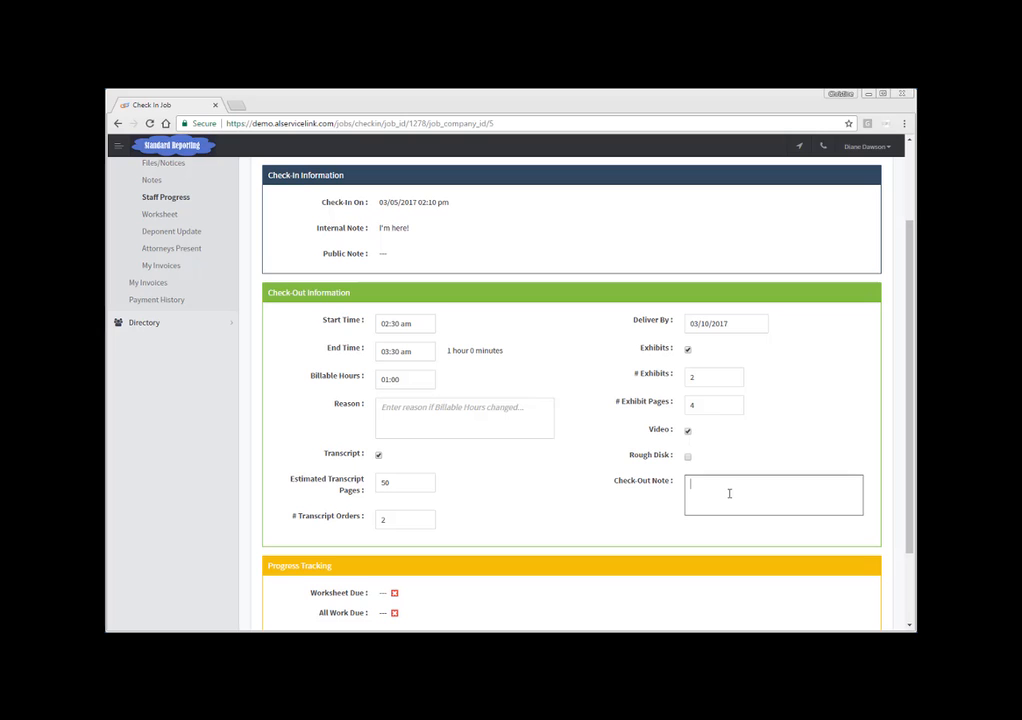
left_click(688, 432)
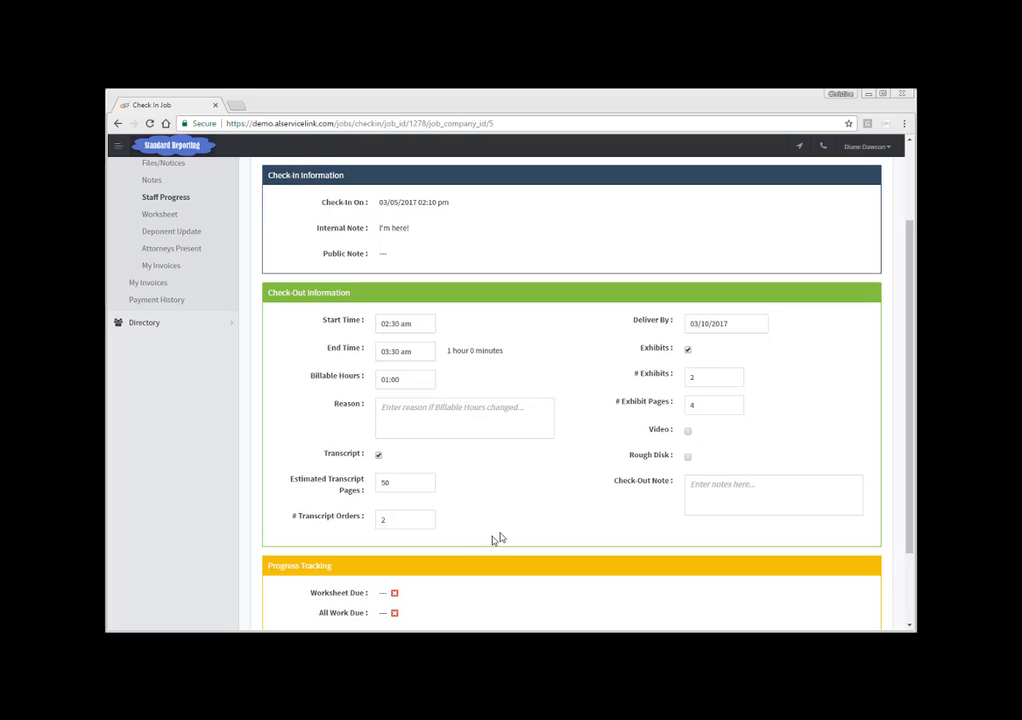
scroll(494, 541, "down", 2)
left_click(548, 561)
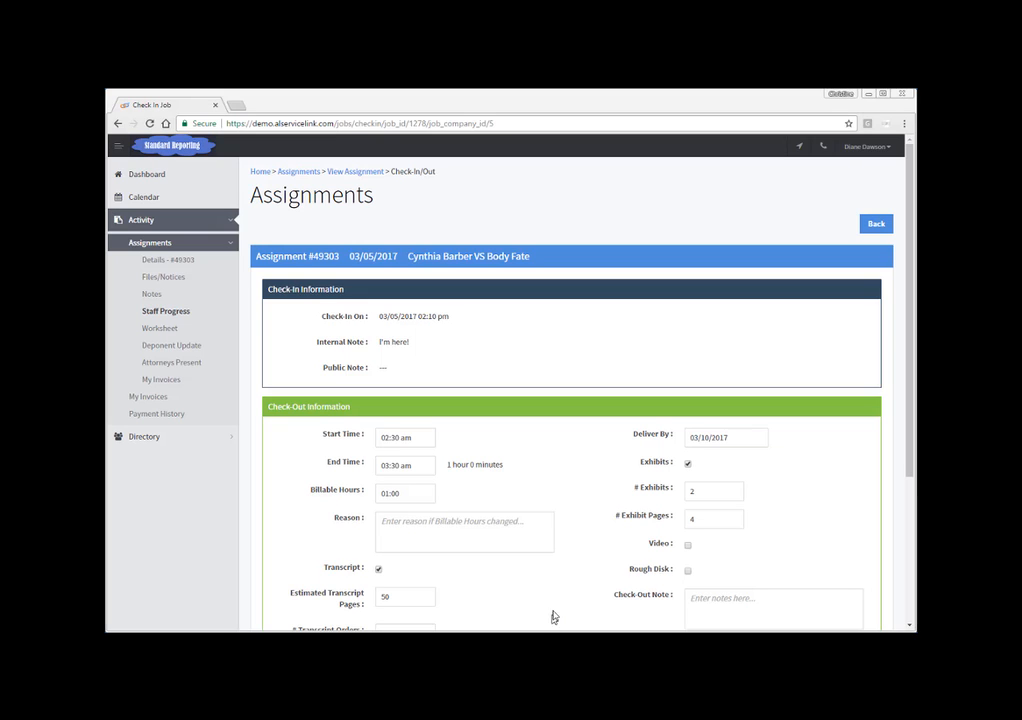
scroll(552, 618, "down", 1)
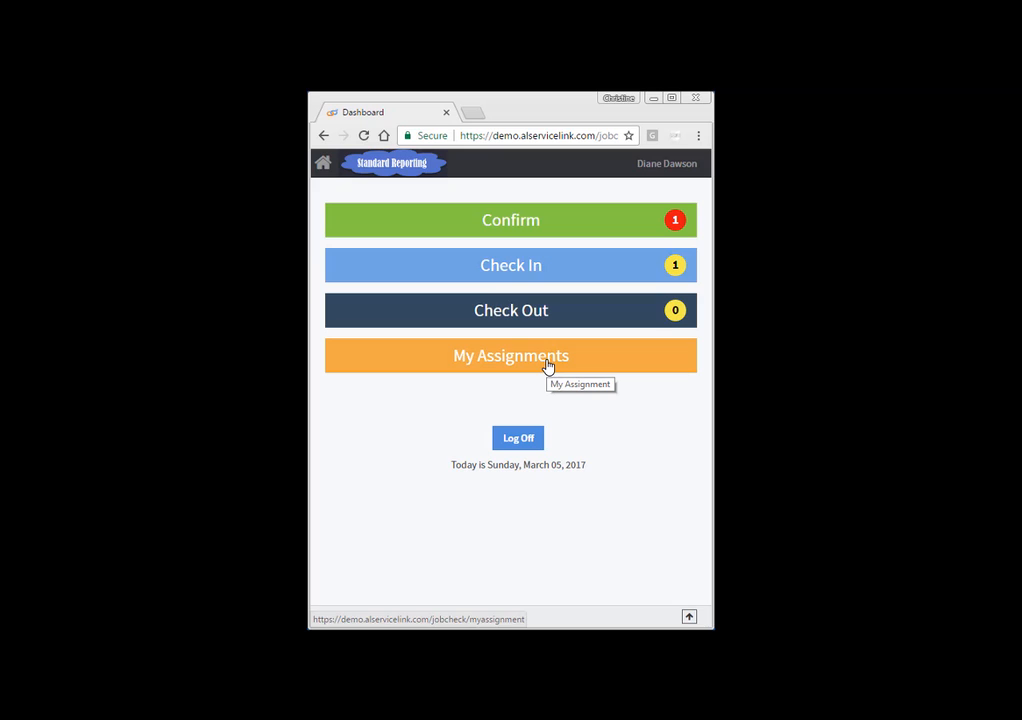
Step: Open My Assignments from the mobile dashboard
left_click(483, 363)
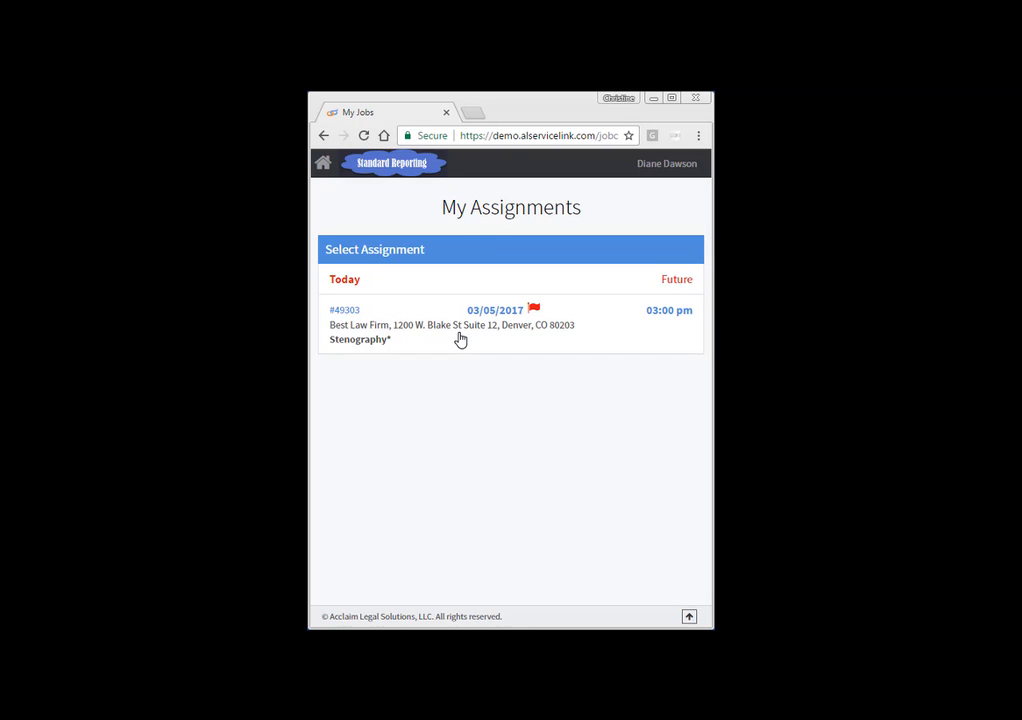
Step: Browse the future and today assignment lists and open assignment 49303's details before going back
left_click(674, 285)
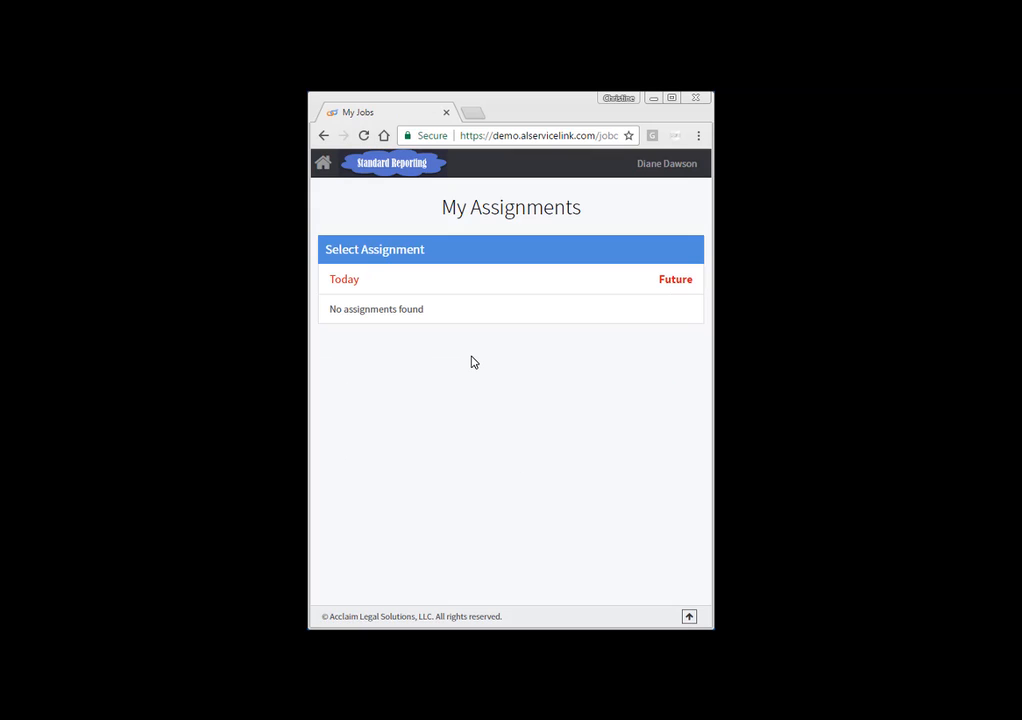
left_click(352, 285)
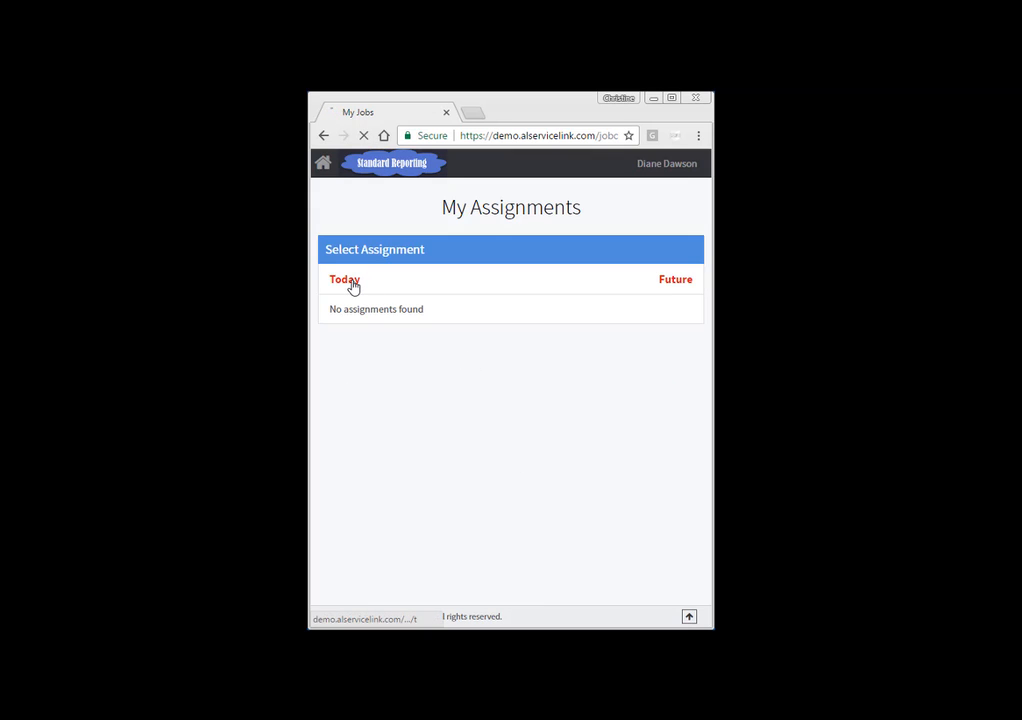
left_click(535, 311)
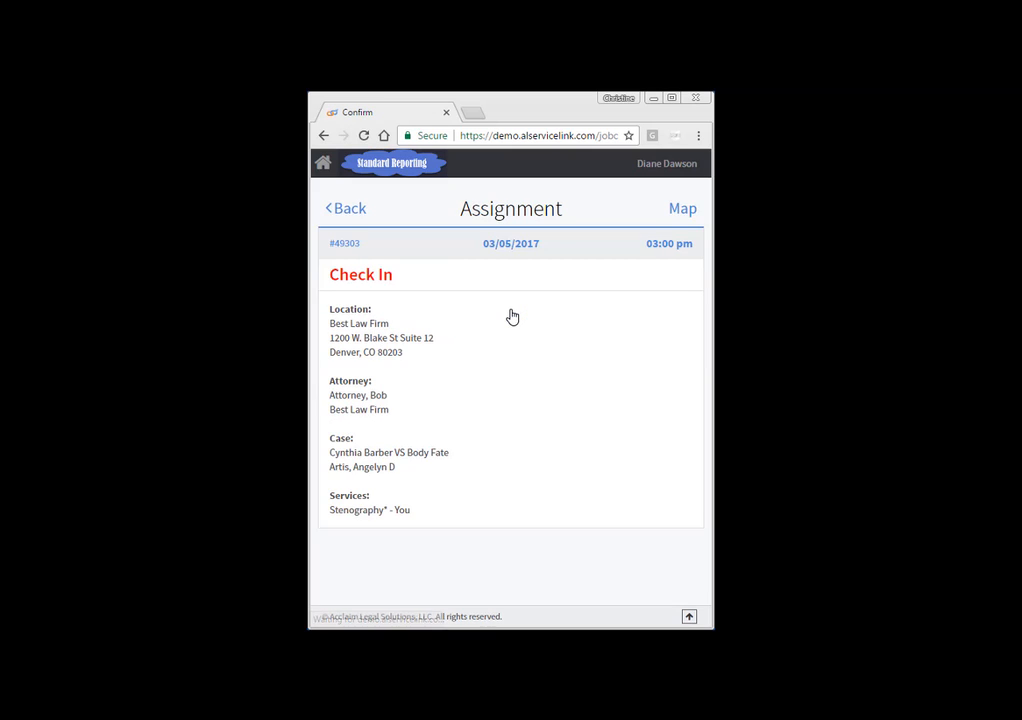
left_click(359, 214)
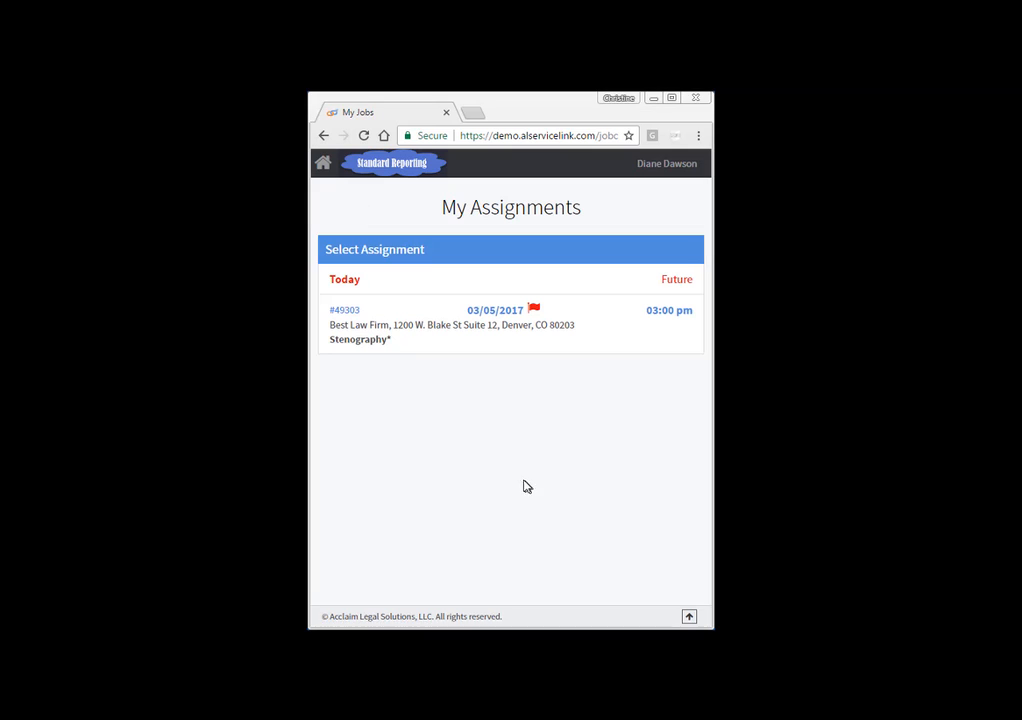
Step: Confirm assignment 49303 from the dashboard, answering YES to taking the assignment
left_click(322, 166)
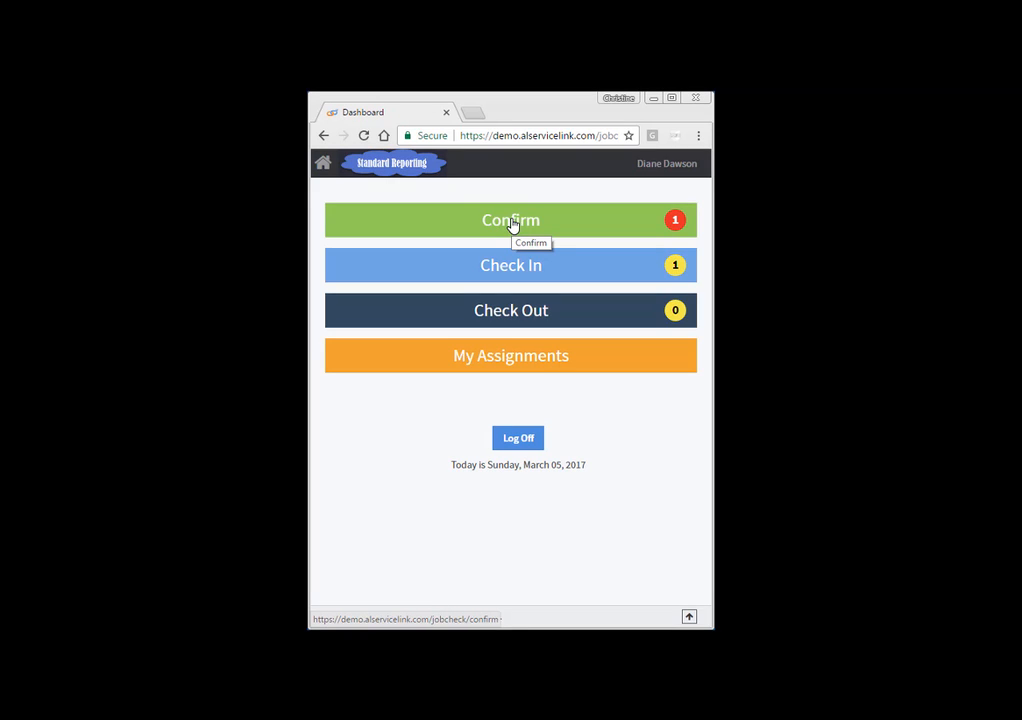
left_click(522, 226)
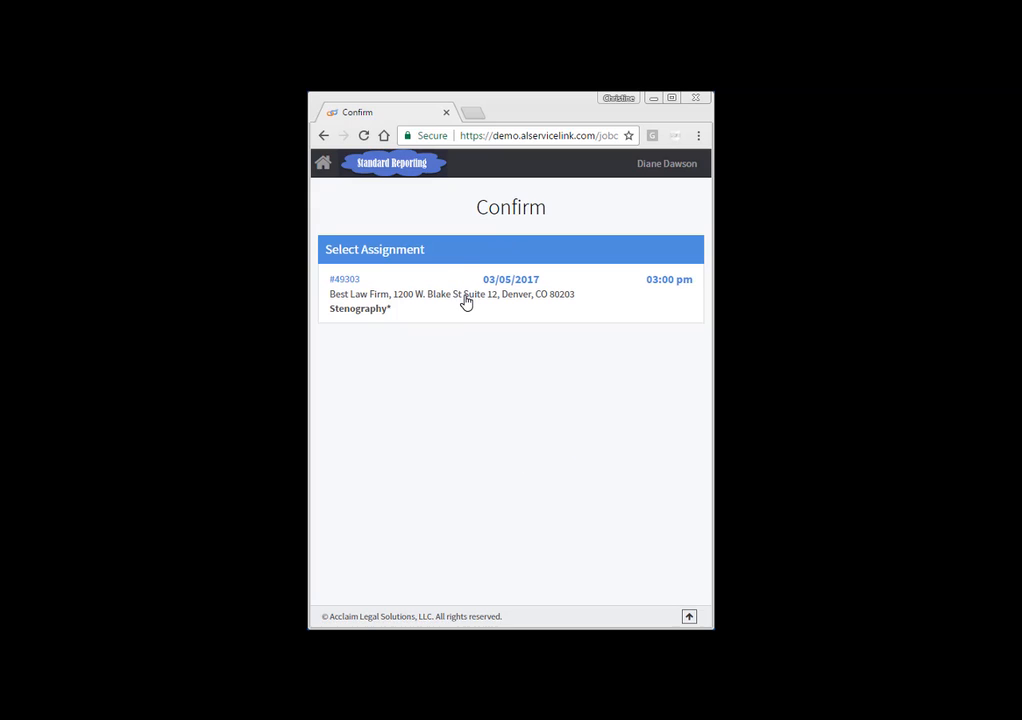
left_click(463, 299)
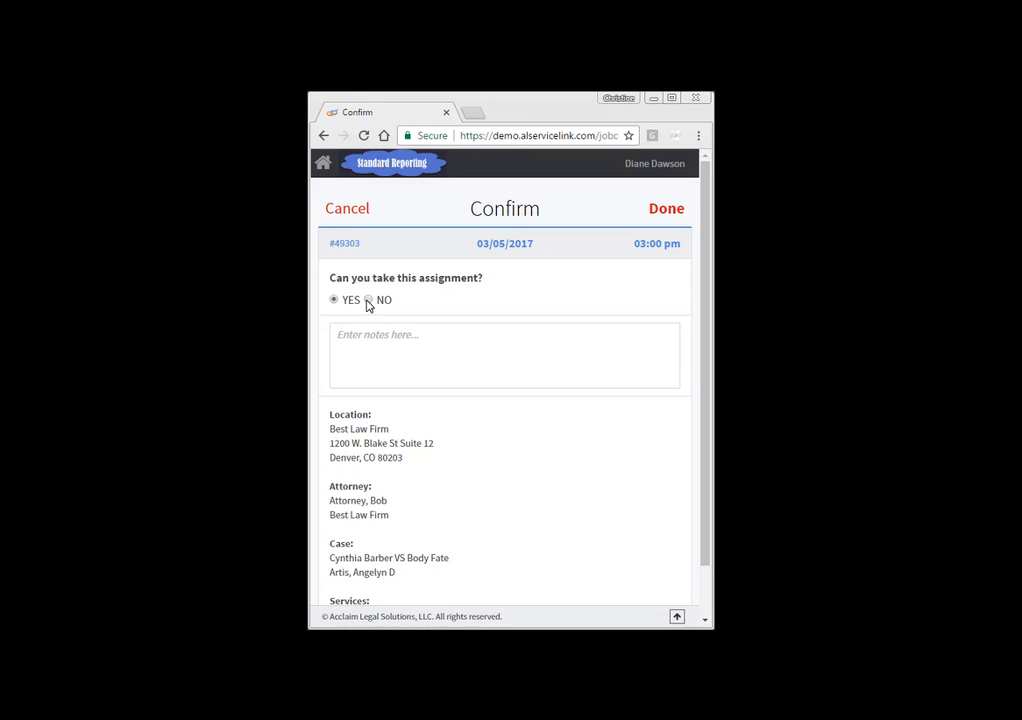
left_click(362, 348)
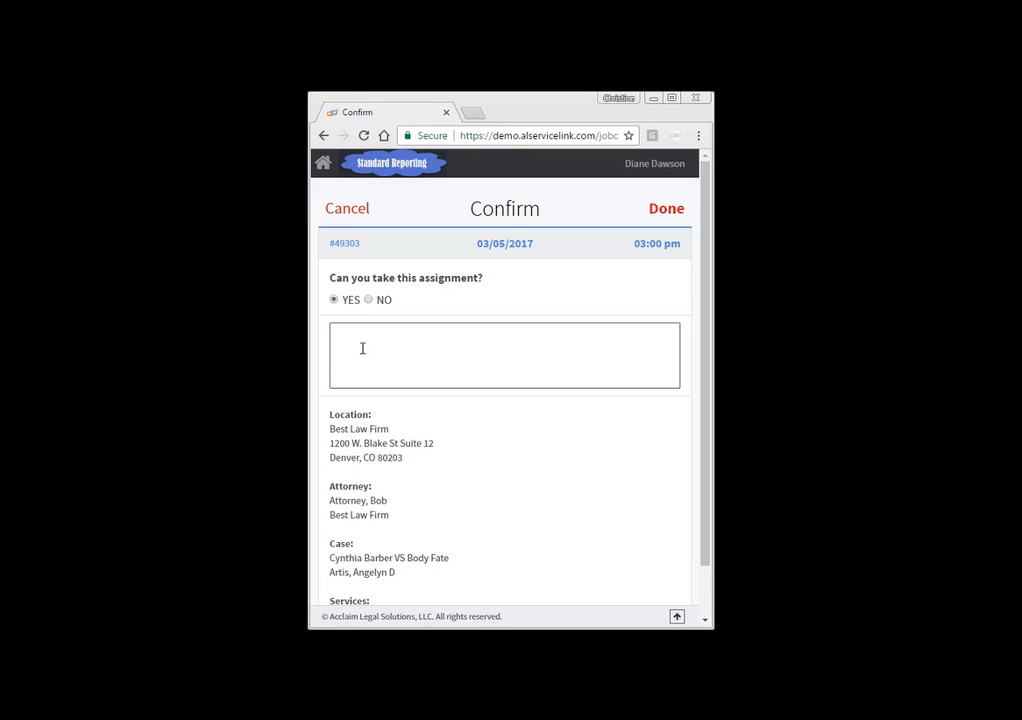
scroll(568, 515, "down", 3)
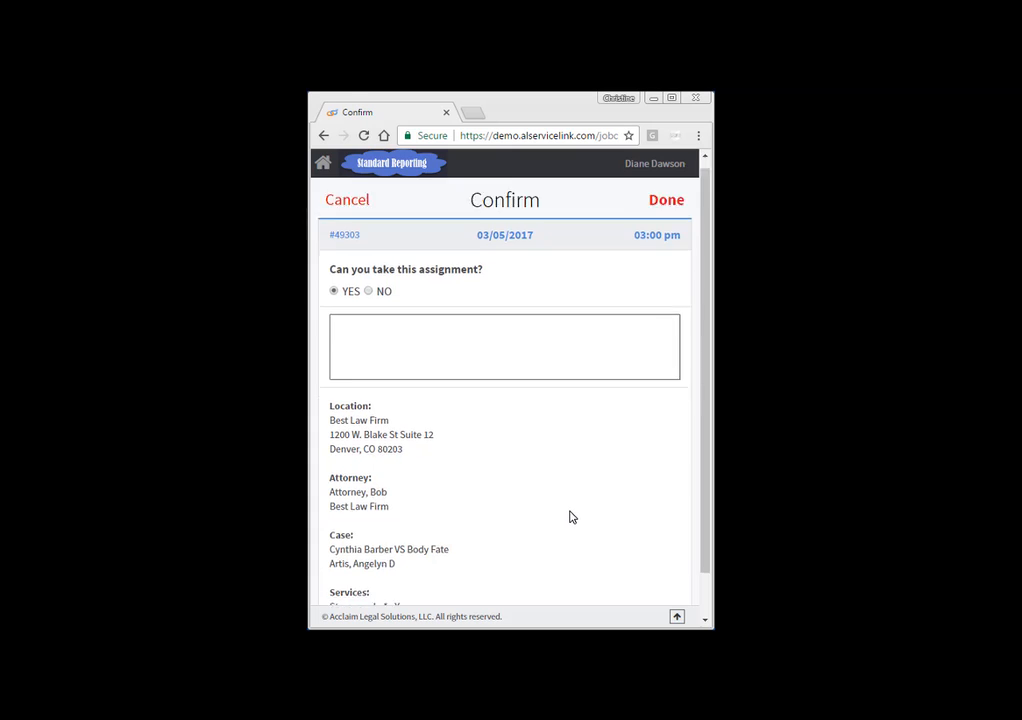
scroll(570, 516, "up", 3)
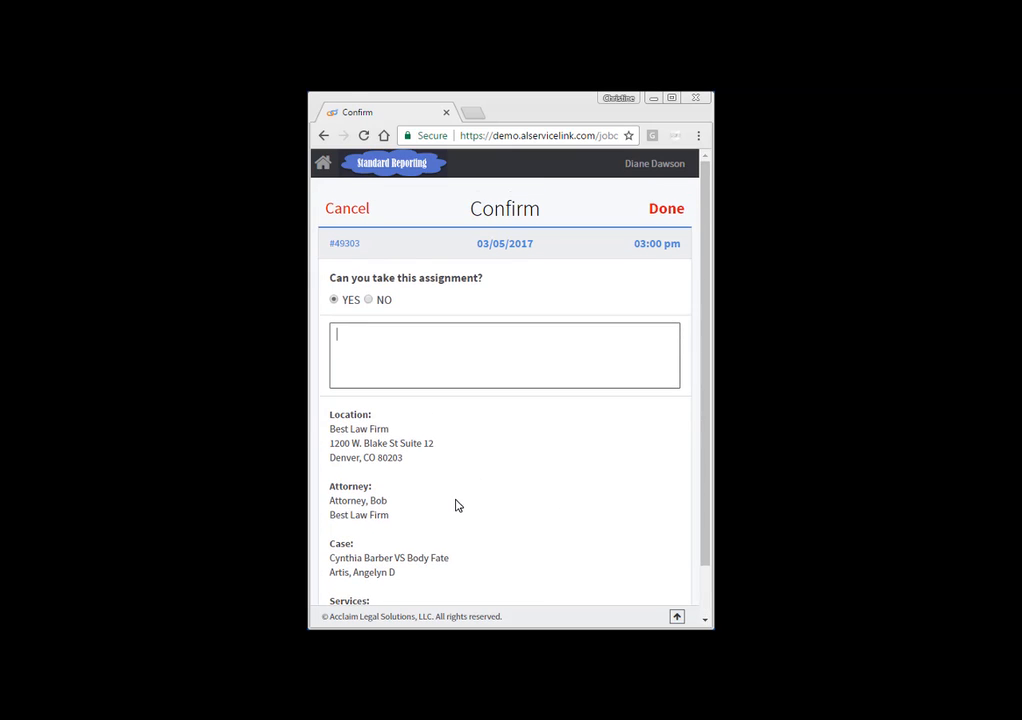
scroll(457, 506, "down", 2)
scroll(455, 505, "up", 2)
left_click(665, 210)
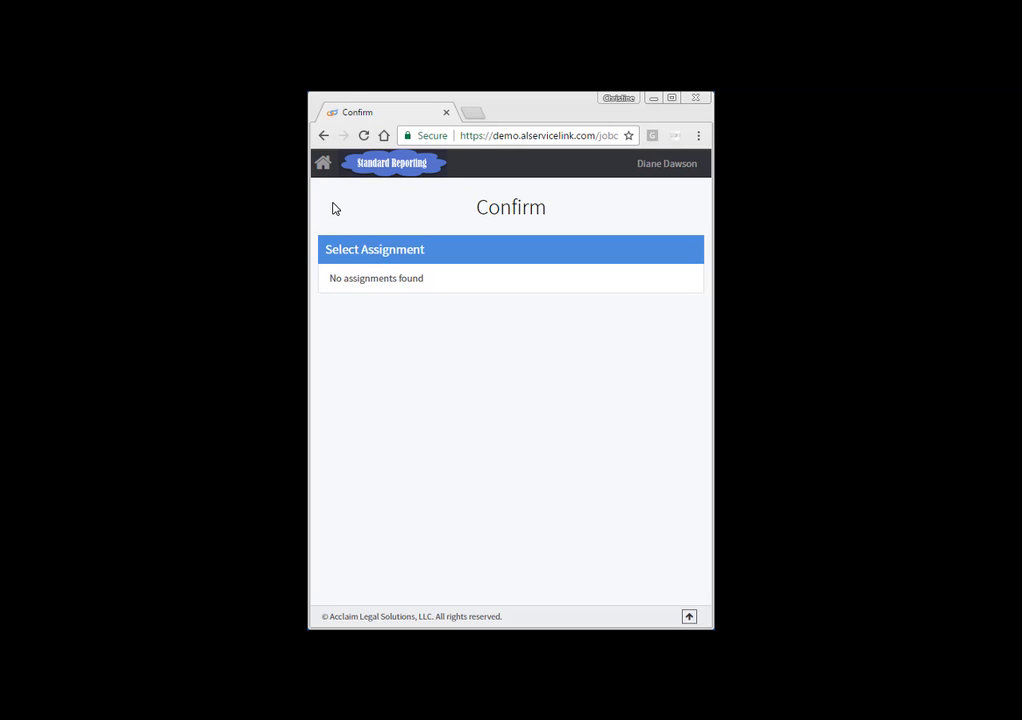
Step: Check in assignment 49303 with internal note "I'm here!" and public note "We're set up in room 212."
left_click(323, 164)
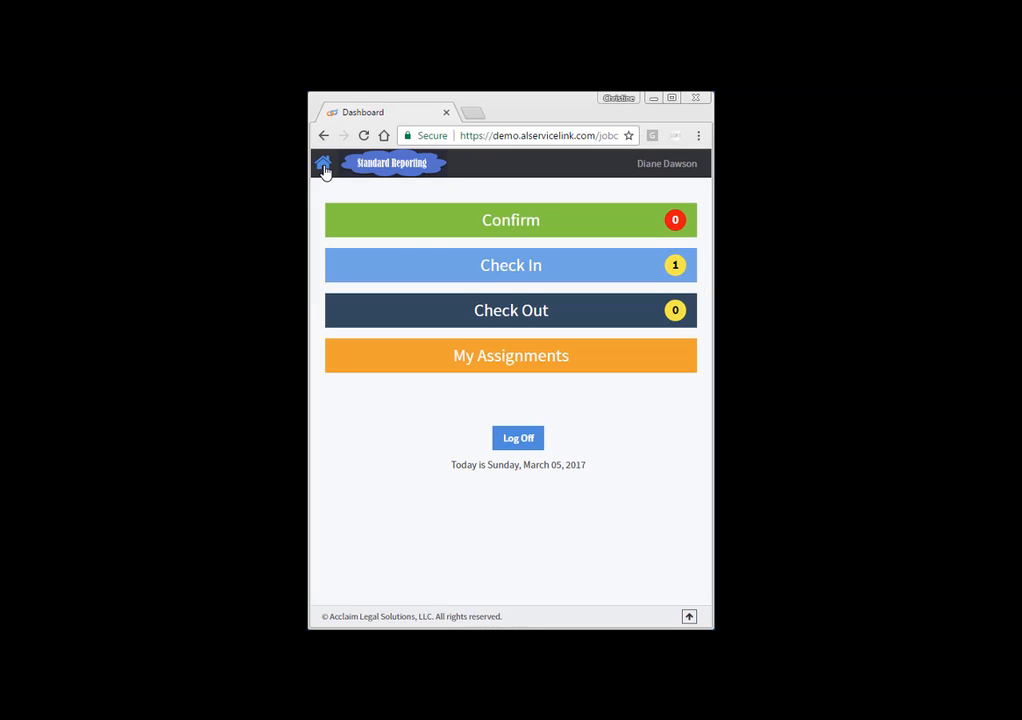
left_click(525, 272)
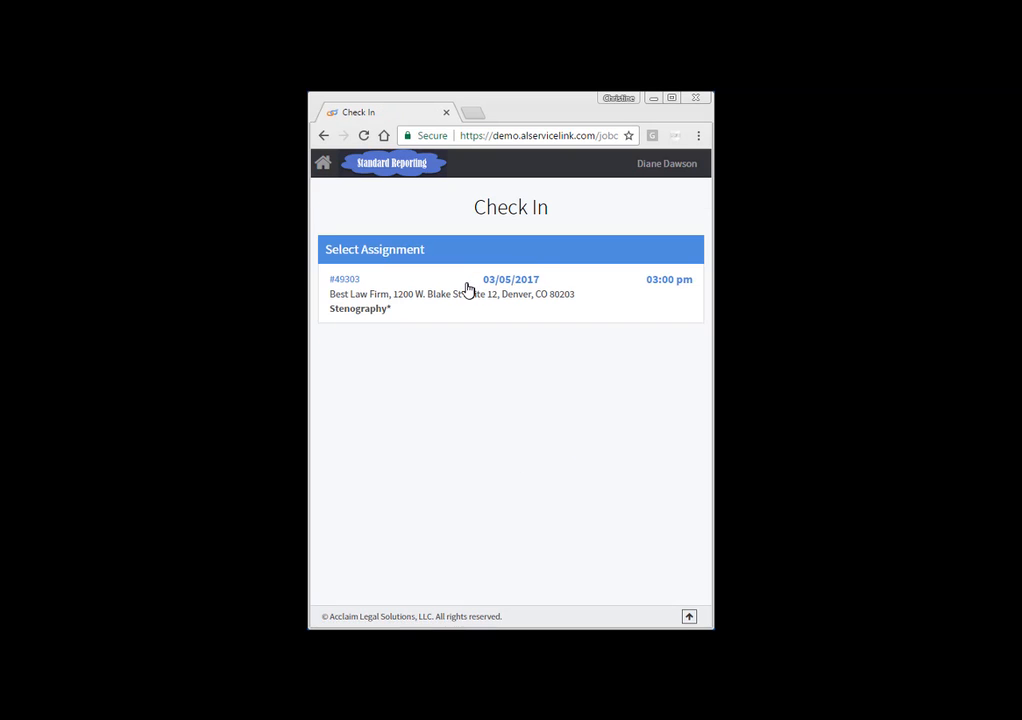
left_click(465, 298)
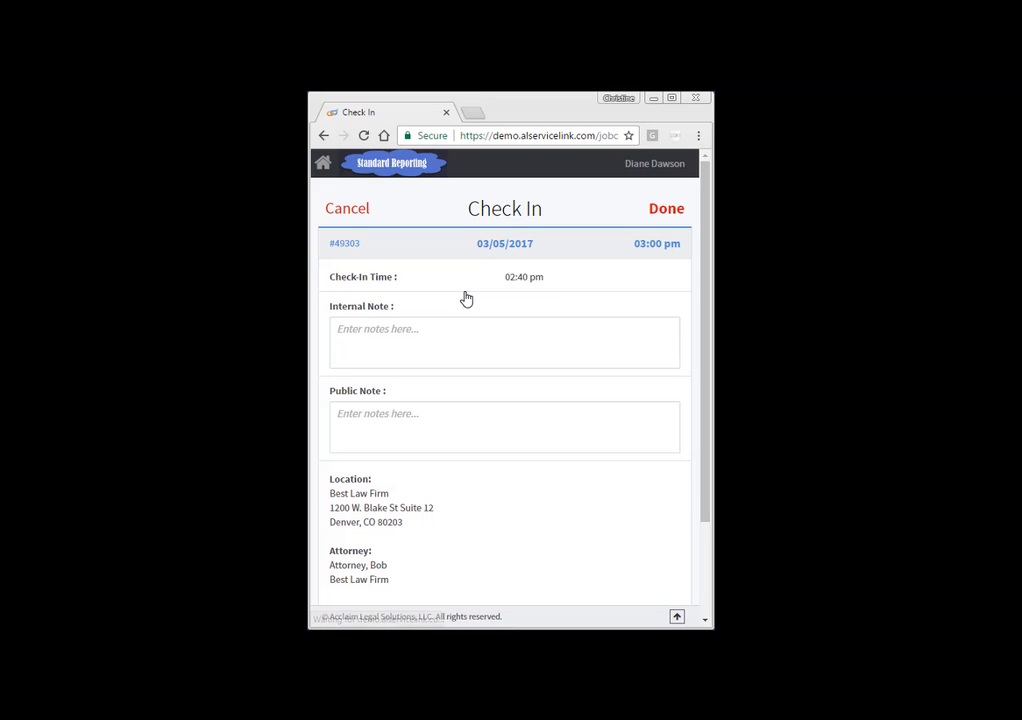
left_click(358, 329)
type("I'm here!")
key("Tab")
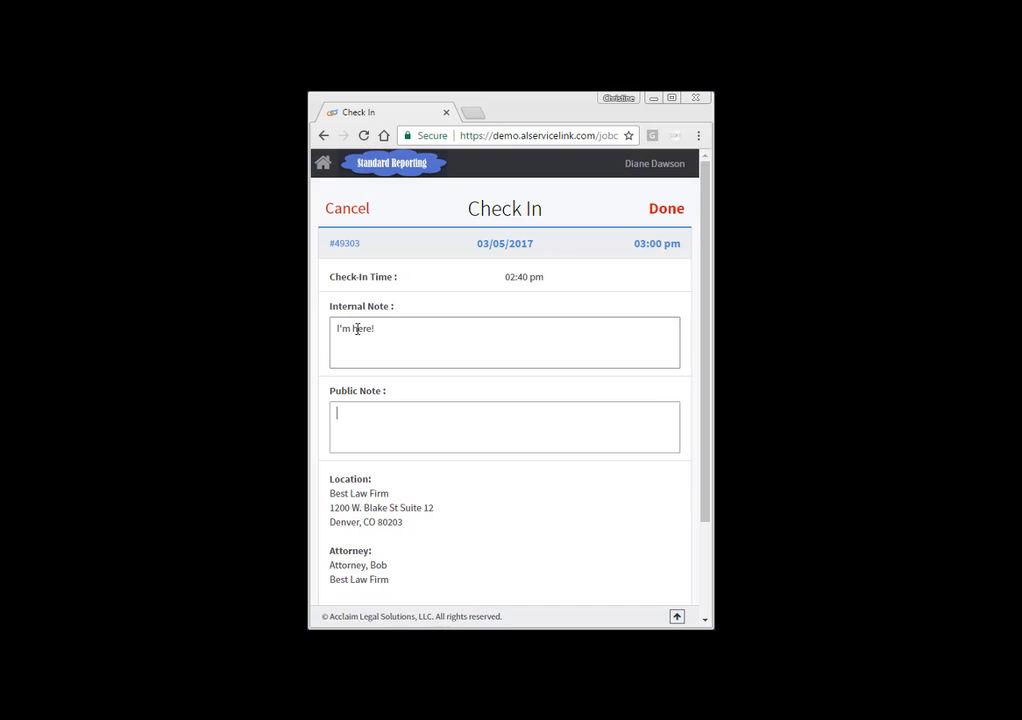
type("We're set up in room 212.")
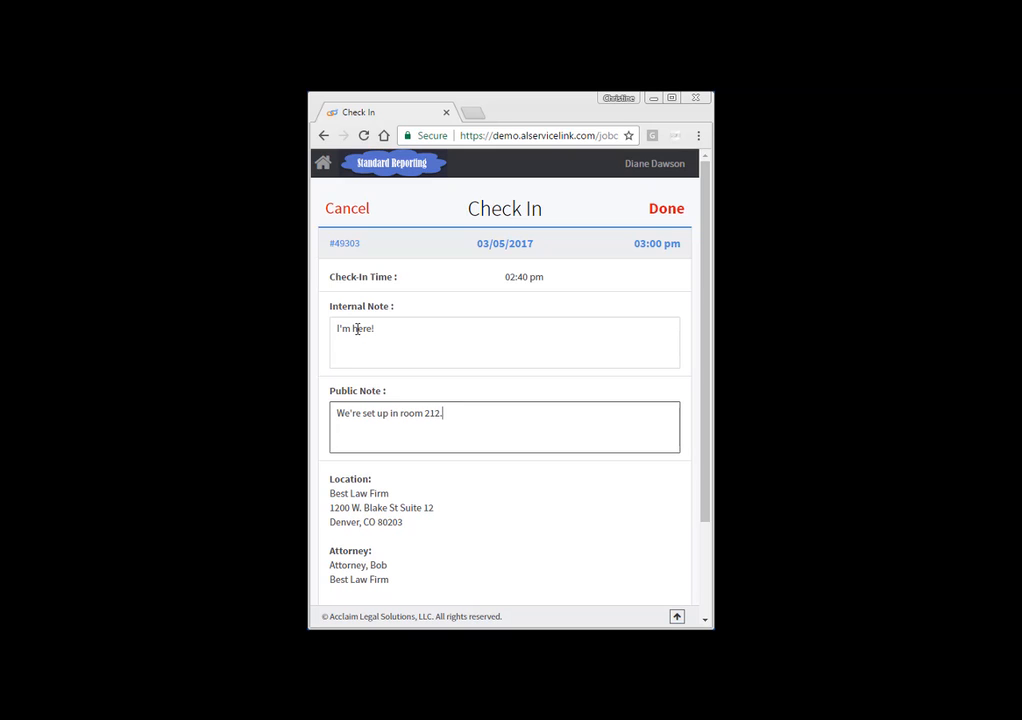
left_click(655, 216)
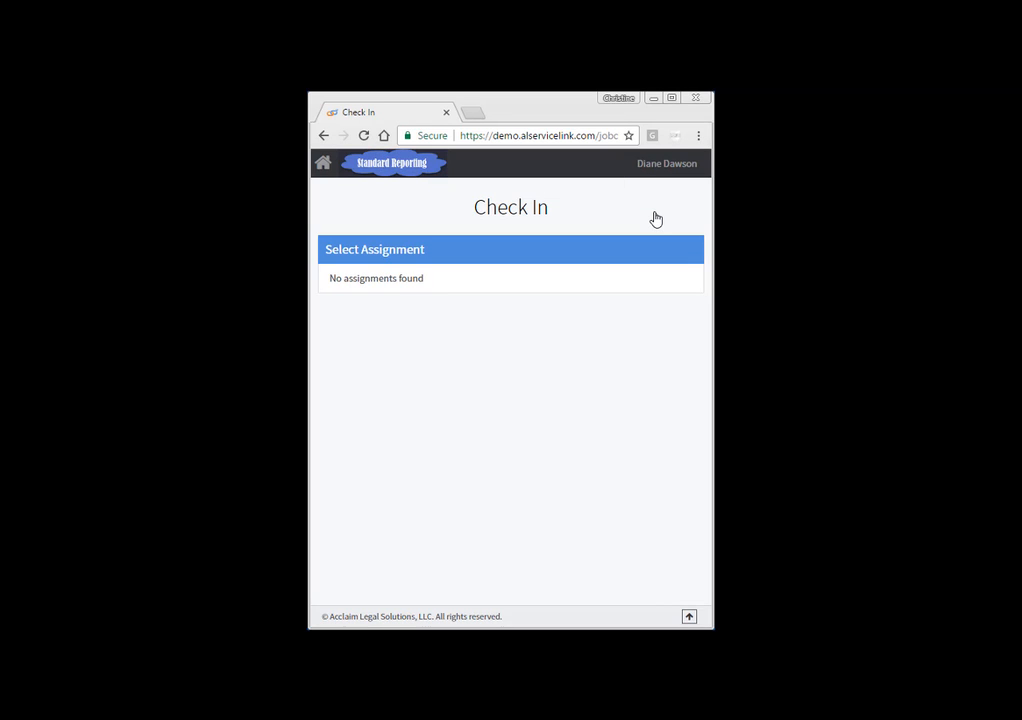
Step: Open the check-out form for assignment 49303 and set start time 01:00 pm and end time 02:00 pm
left_click(323, 168)
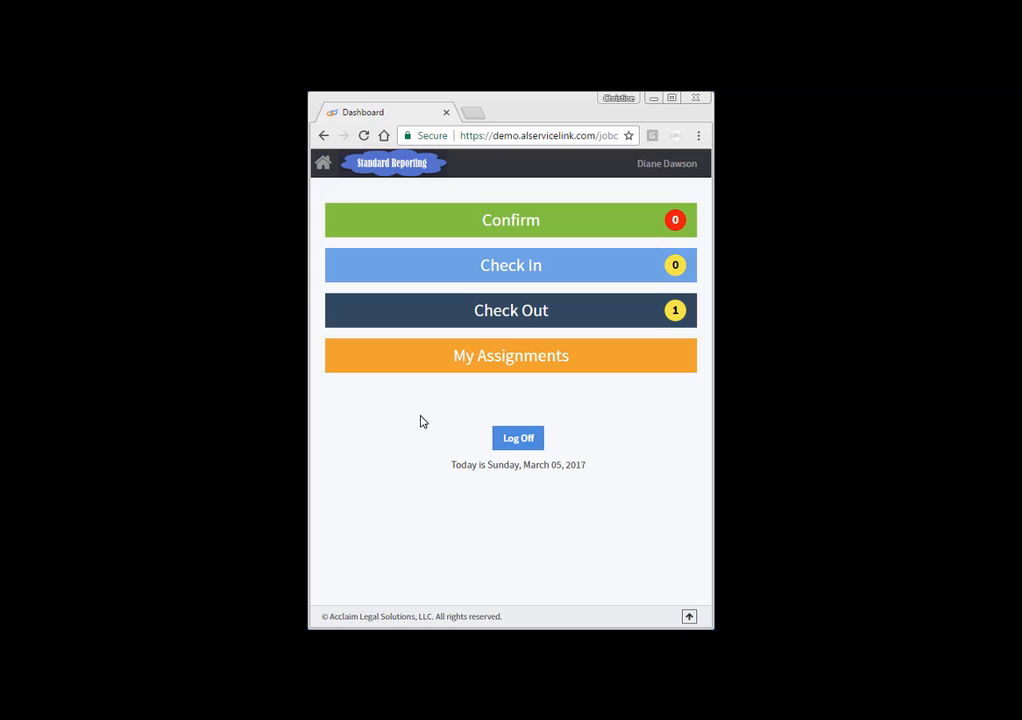
left_click(540, 313)
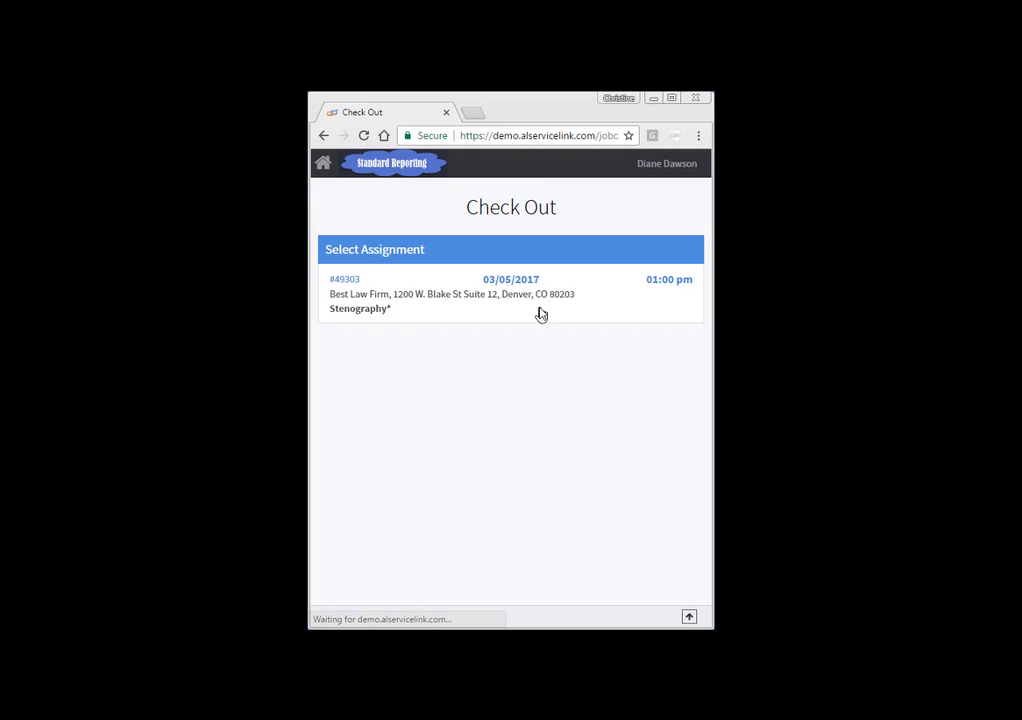
left_click(540, 313)
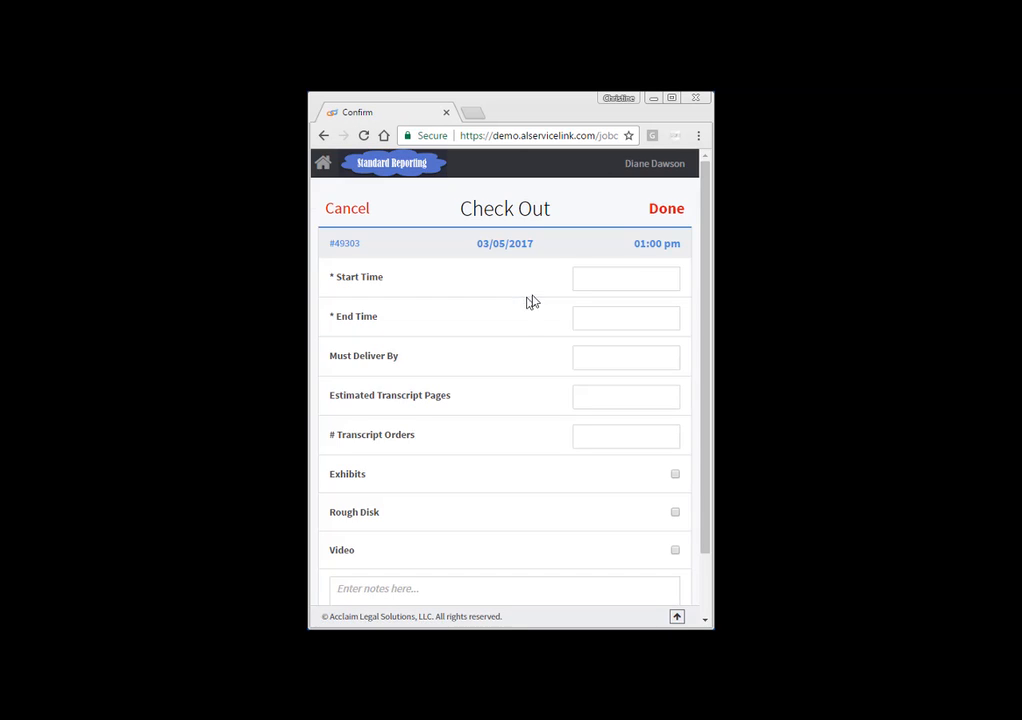
left_click(612, 277)
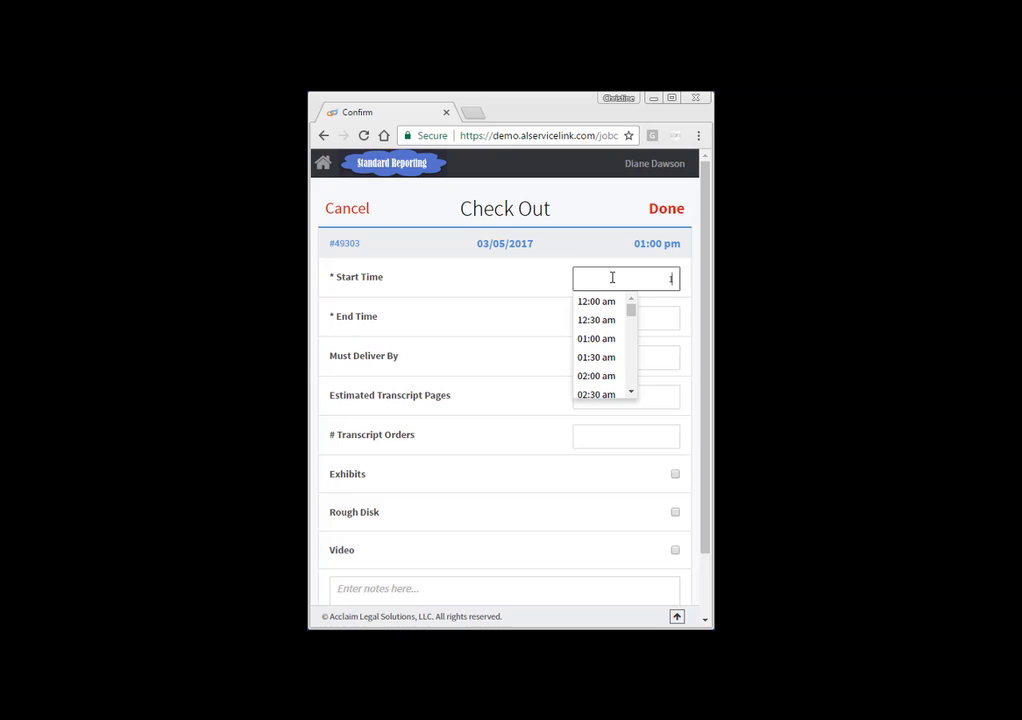
type("1:00 pm")
key("Tab")
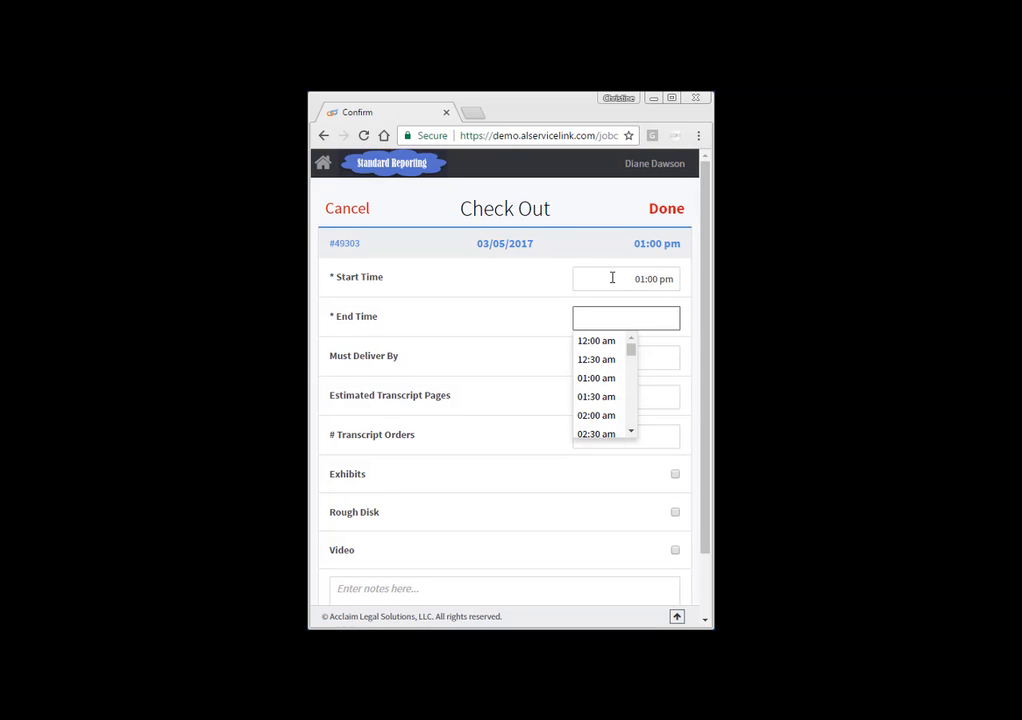
type("2:00 pm")
key("Tab")
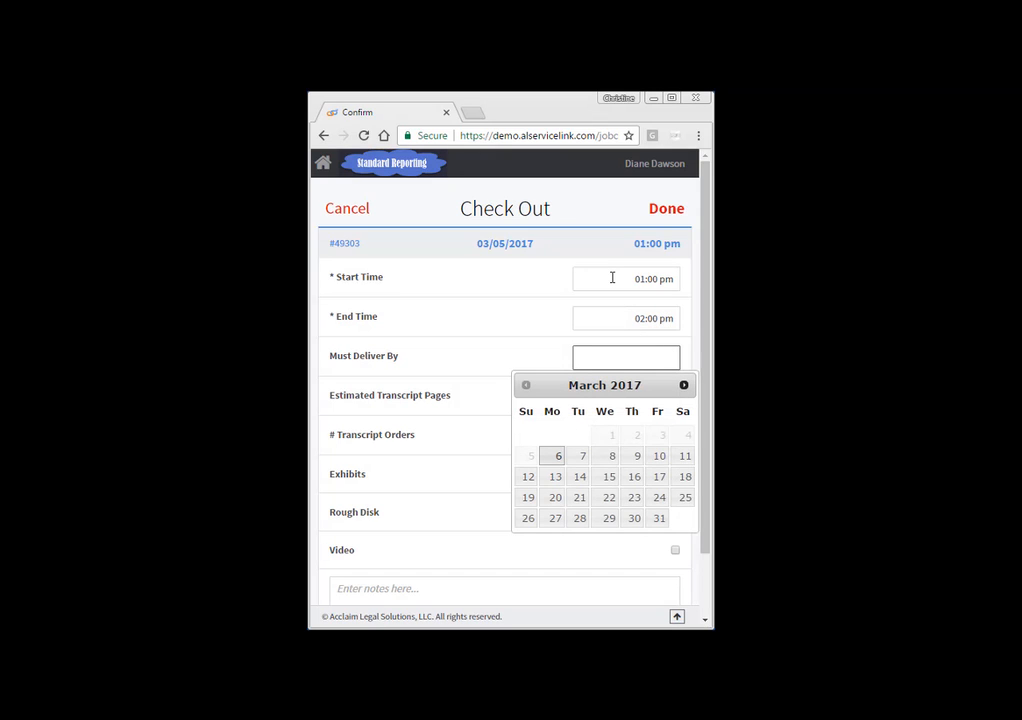
Step: Set the deliver-by date to 03/10/2017, with 50 estimated transcript pages and 2 transcript orders
left_click(660, 456)
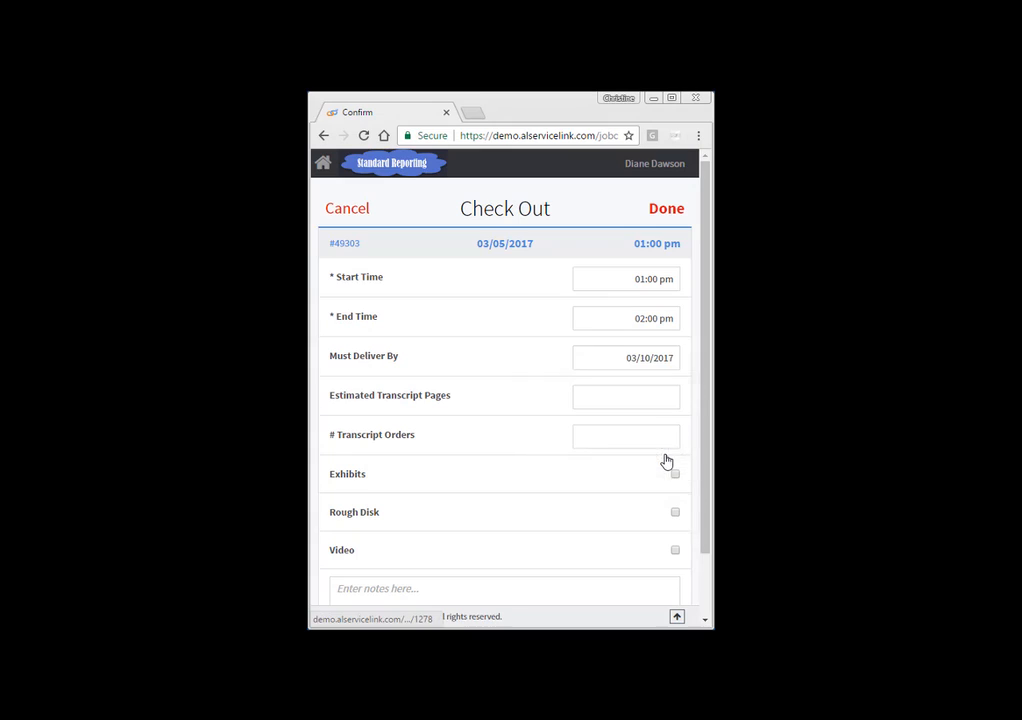
left_click(614, 398)
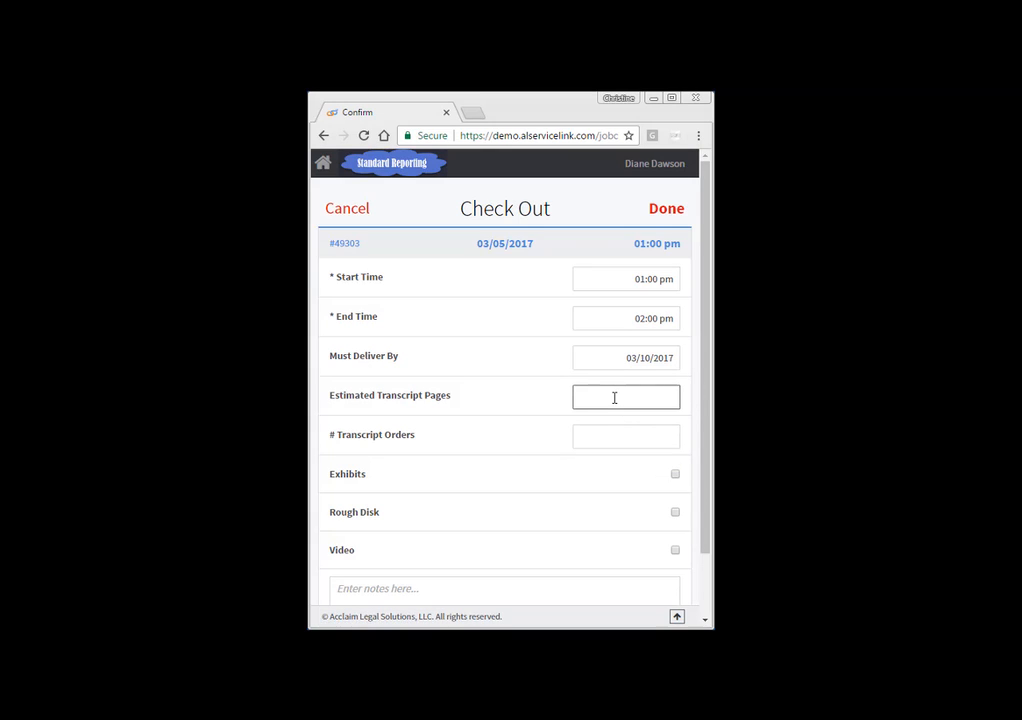
key("Tab")
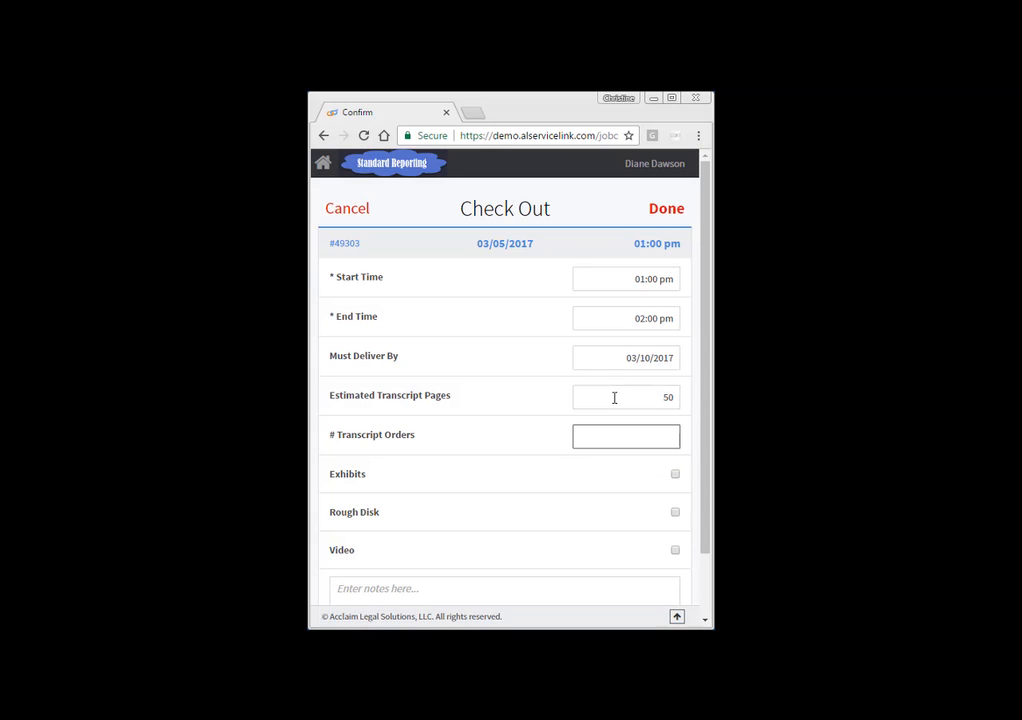
key("Tab")
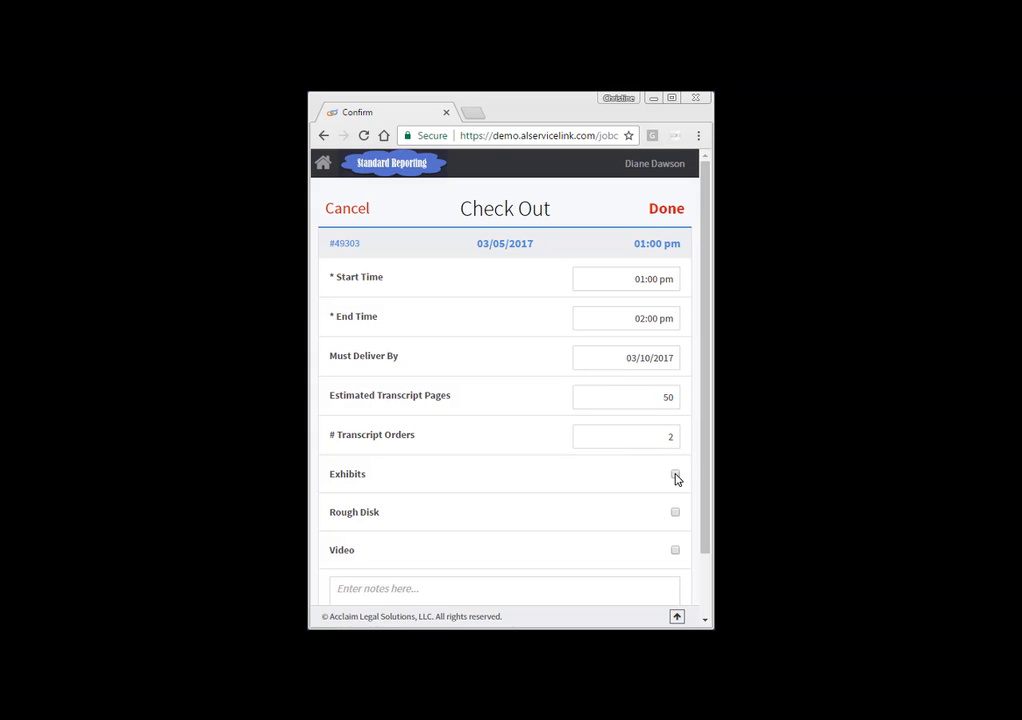
Step: Mark the Exhibits option and submit the check-out
scroll(670, 550, "down", 2)
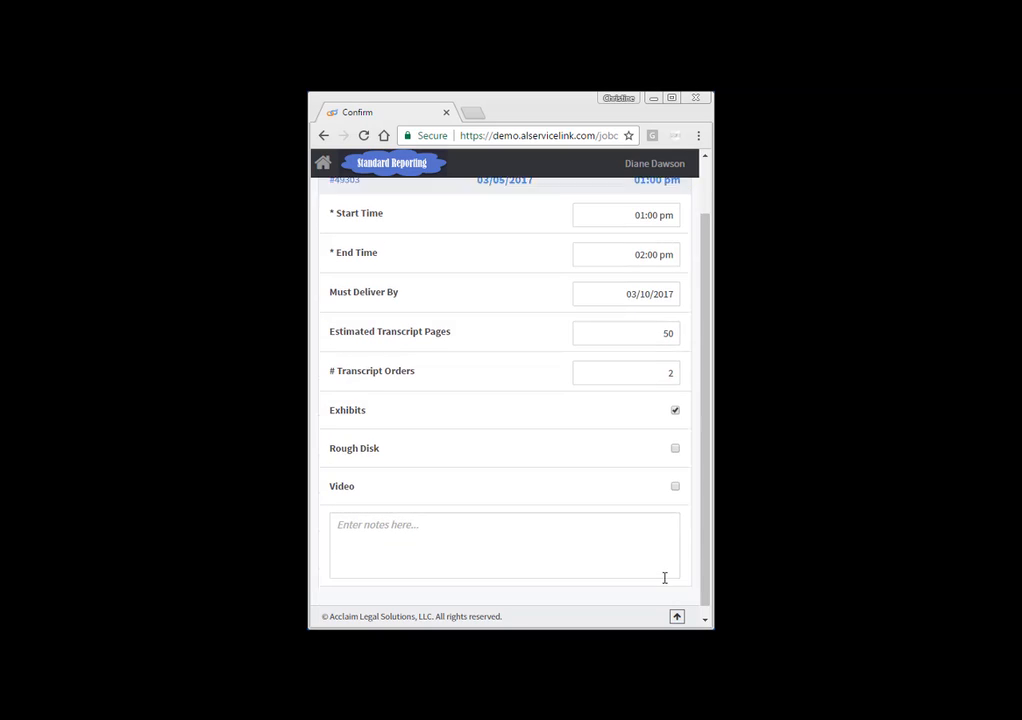
left_click(590, 534)
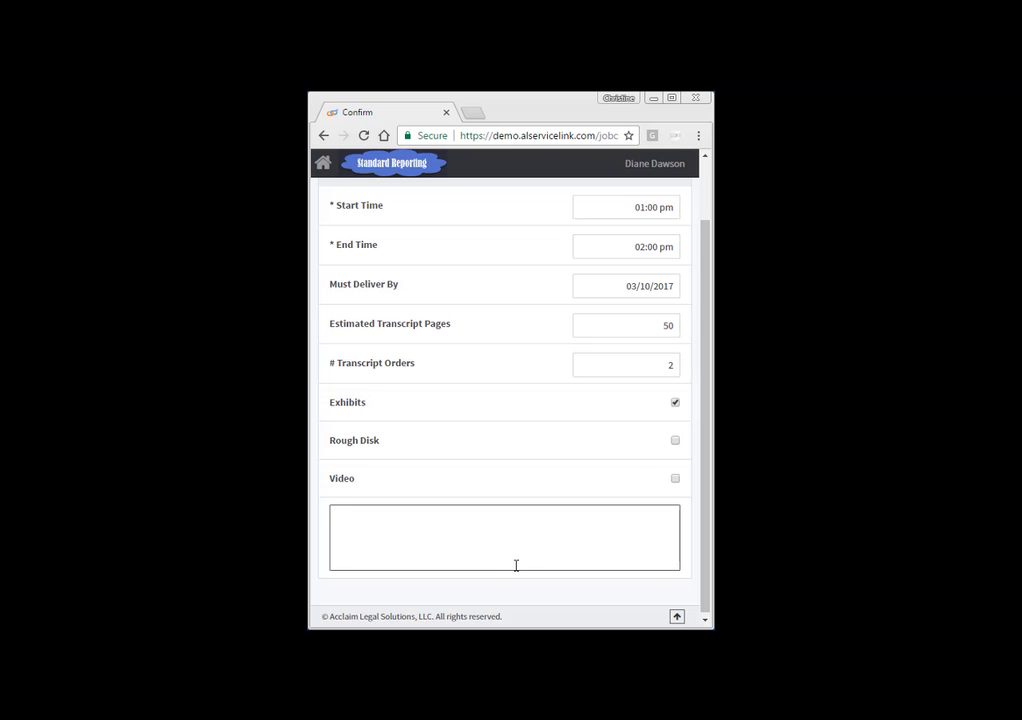
scroll(623, 447, "up", 2)
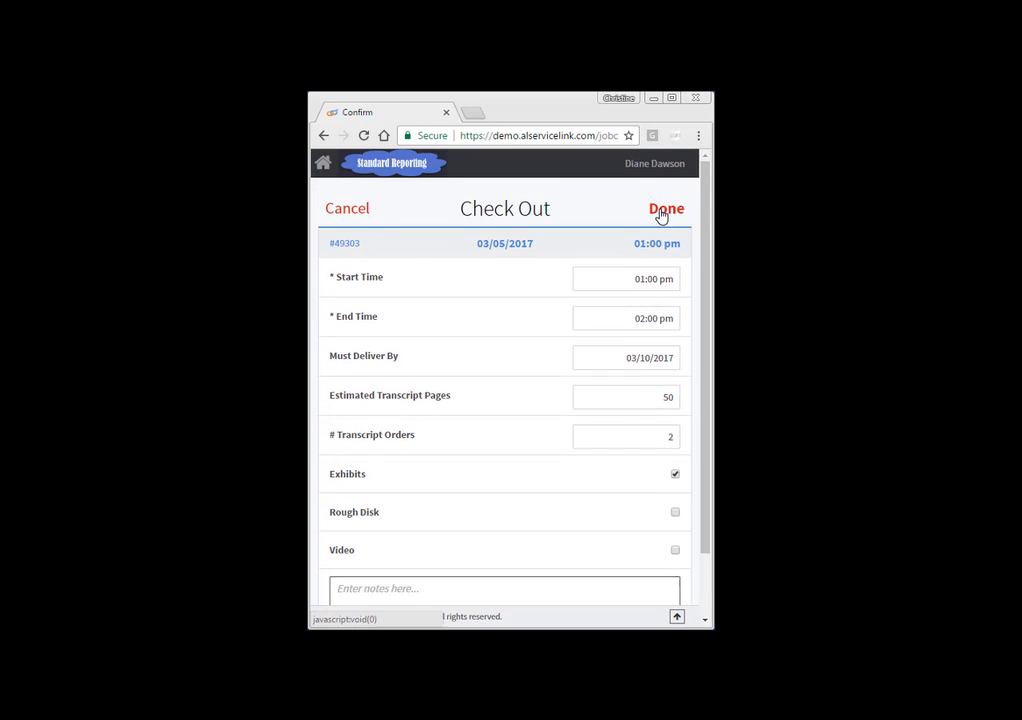
left_click(660, 212)
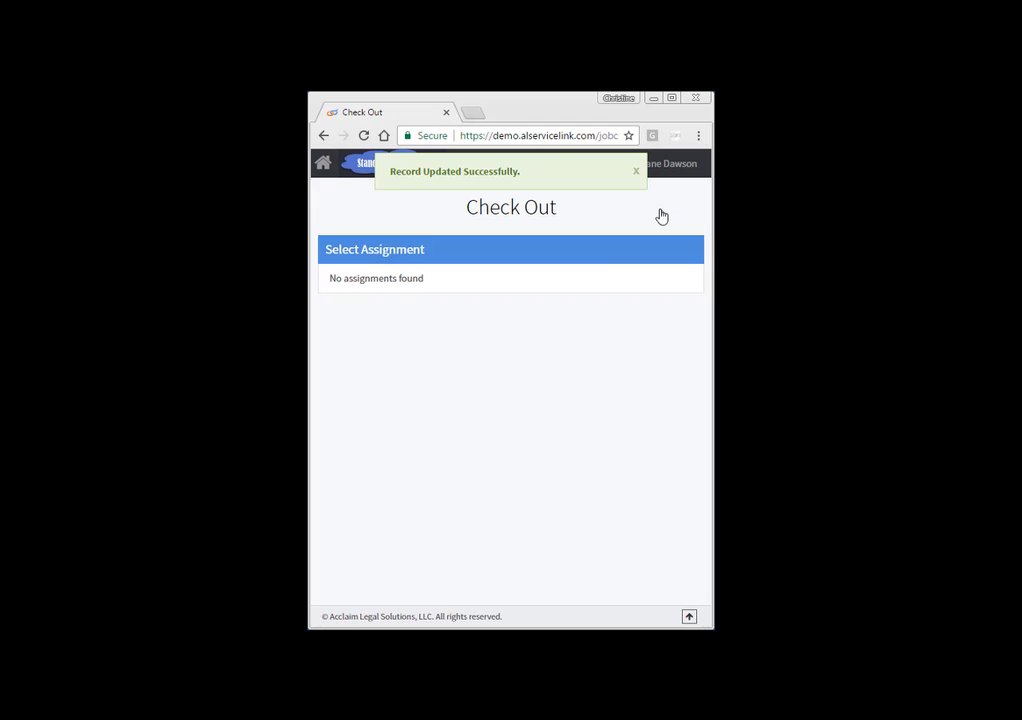